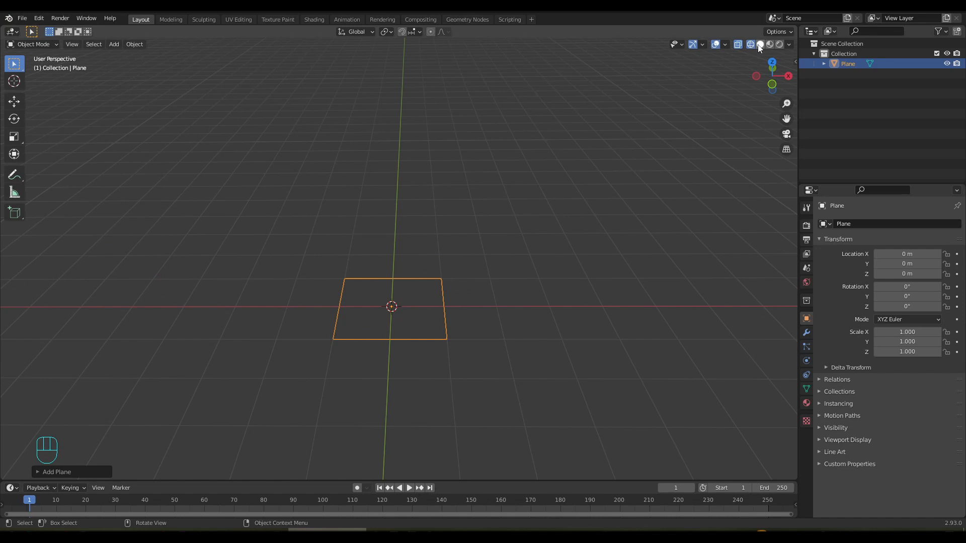
- Display the plane in solid shading and add a Subdivision Surface modifier to it
{"action": "left_click", "coordinate": [759, 44]}
{"action": "left_click", "coordinate": [806, 333]}
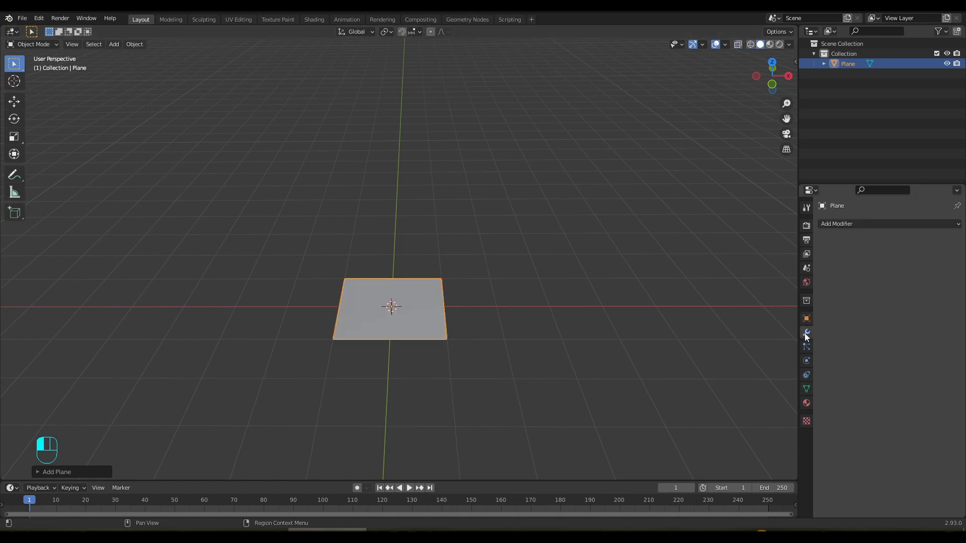
{"action": "left_click", "coordinate": [833, 225]}
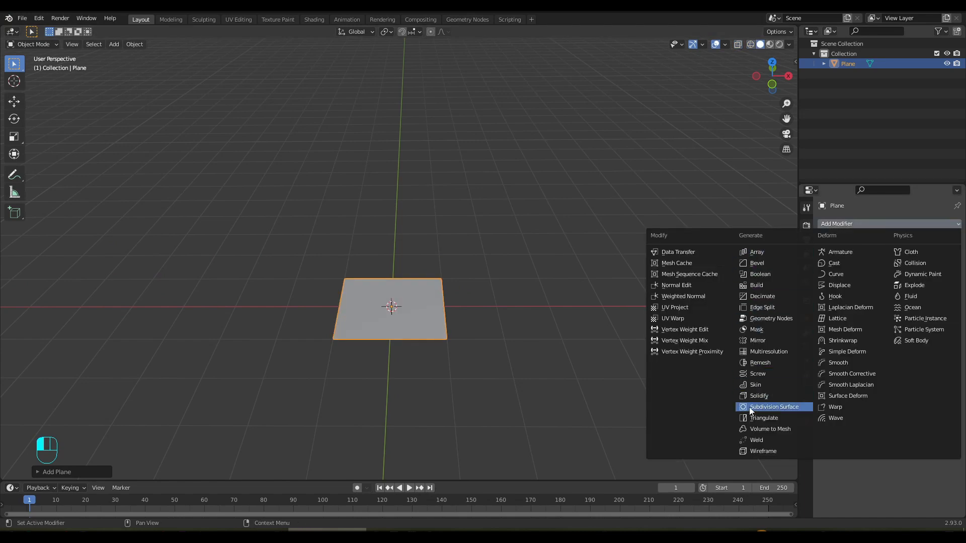
{"action": "left_click", "coordinate": [771, 407]}
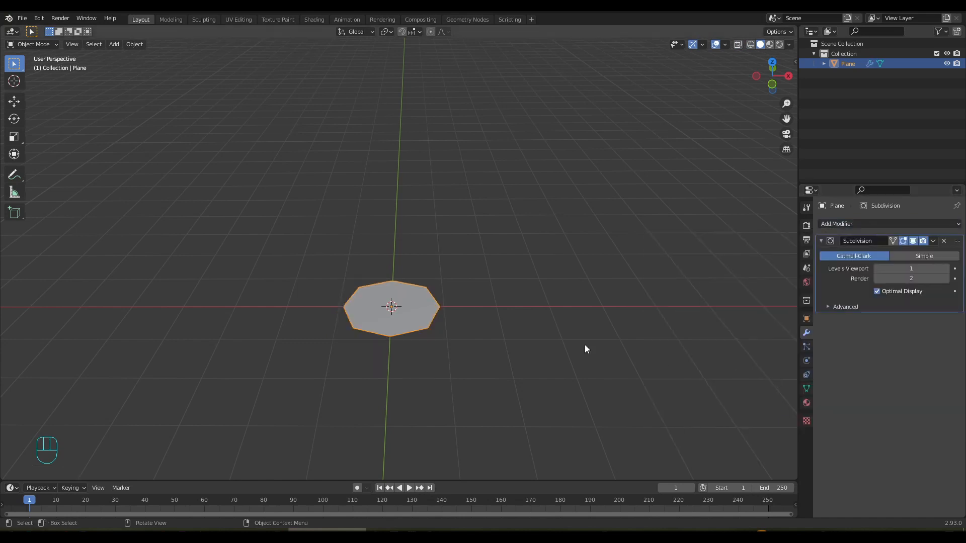
{"action": "scroll", "coordinate": [487, 335], "scroll_direction": "up", "scroll_amount": 3}
{"action": "middle_click_drag", "start_coordinate": [486, 335], "coordinate": [503, 314], "text": "shift"}
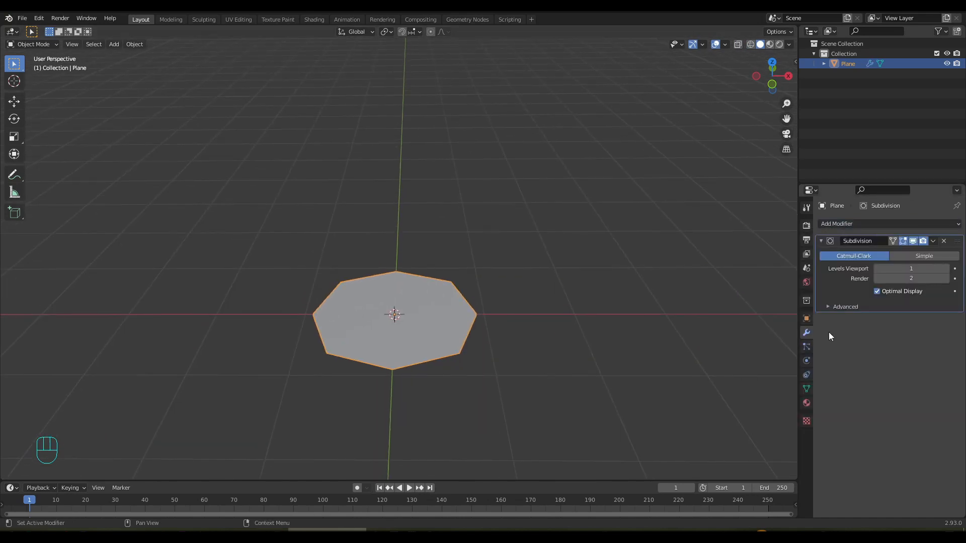
- Set the Subdivision viewport level to 5 and turn off Optimal Display, checking the mesh density in wireframe shading
{"action": "left_click", "coordinate": [946, 269]}
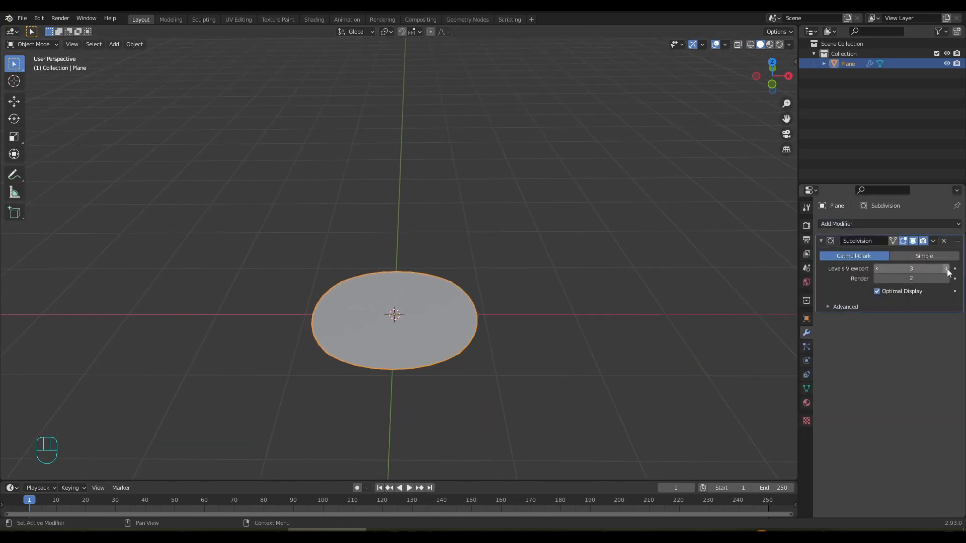
{"action": "left_click", "coordinate": [750, 44]}
{"action": "left_click", "coordinate": [877, 291]}
{"action": "mouse_move", "coordinate": [694, 308]}
{"action": "middle_mouse_down"}
{"action": "mouse_move", "coordinate": [681, 307]}
{"action": "mouse_move", "coordinate": [666, 386]}
{"action": "mouse_move", "coordinate": [681, 308]}
{"action": "middle_mouse_up"}
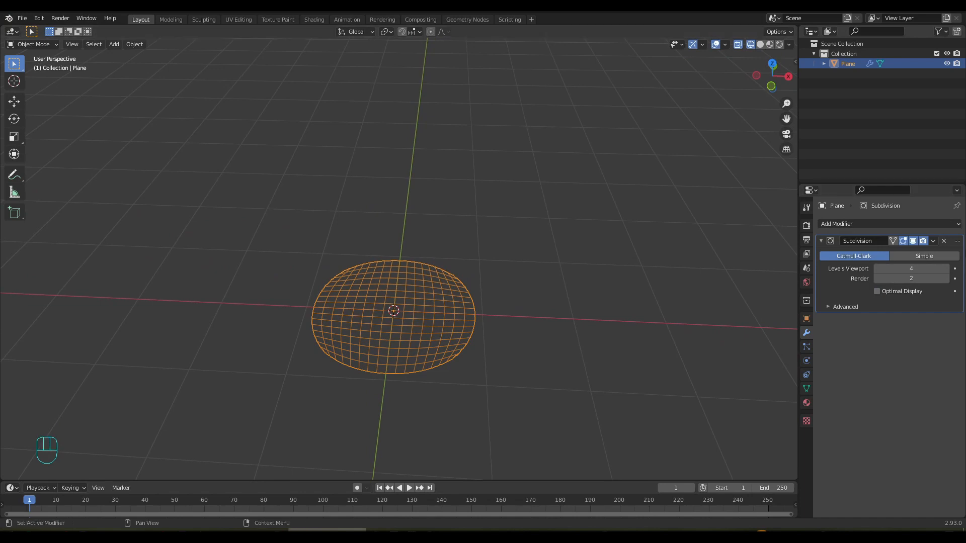
{"action": "left_click", "coordinate": [946, 268]}
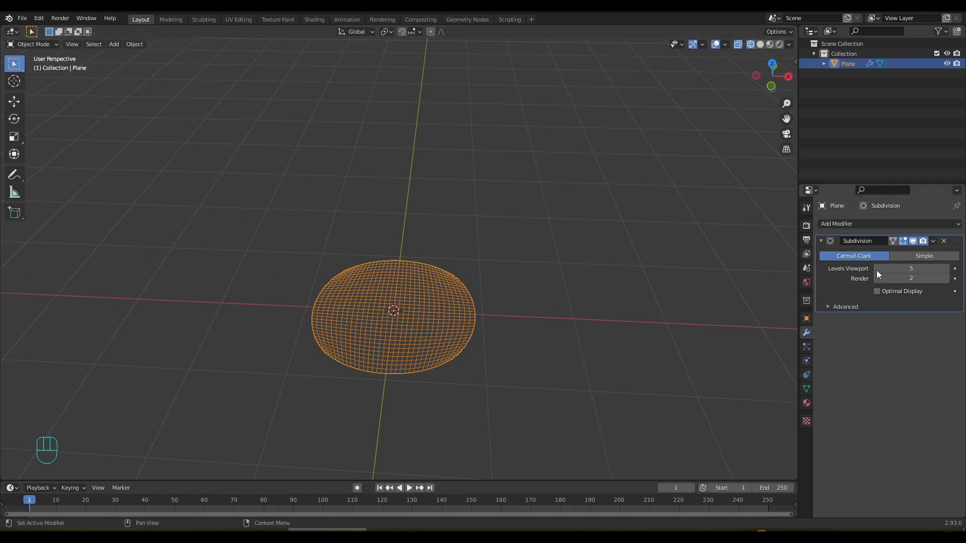
{"action": "left_click", "coordinate": [947, 269]}
{"action": "middle_click_drag", "start_coordinate": [654, 312], "coordinate": [637, 274]}
{"action": "left_click", "coordinate": [877, 269]}
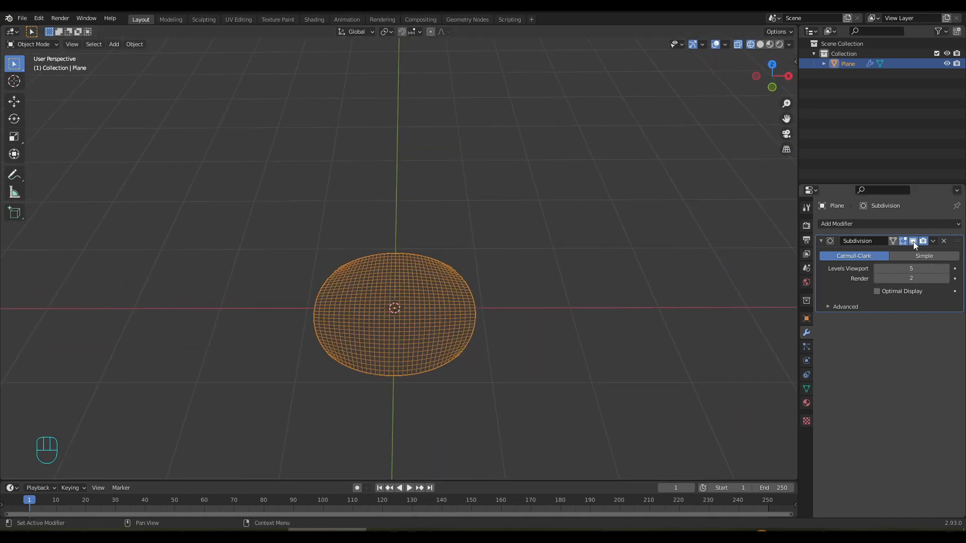
- Apply the Subdivision modifier and return the viewport to solid shading
{"action": "left_click", "coordinate": [933, 241]}
{"action": "left_click", "coordinate": [903, 255]}
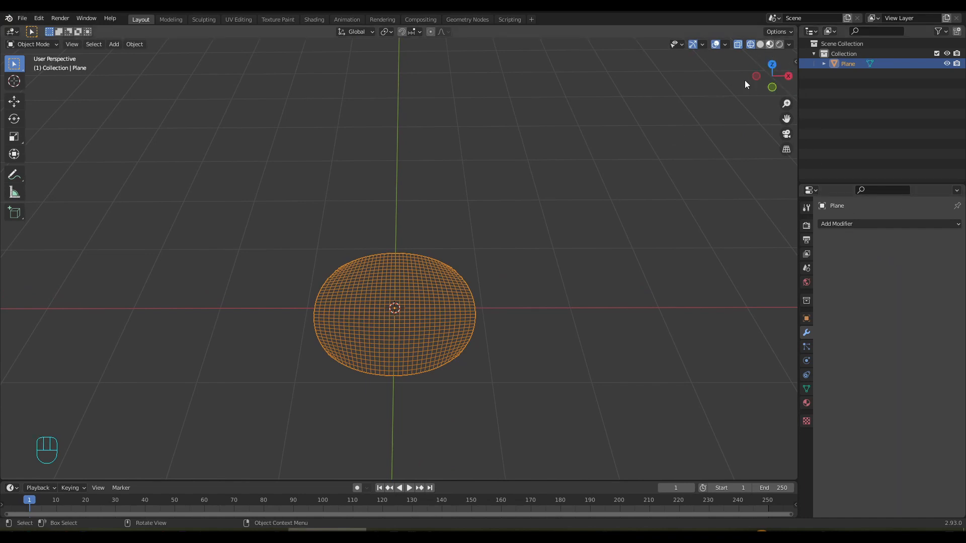
{"action": "left_click", "coordinate": [760, 44]}
{"action": "middle_click_drag", "start_coordinate": [563, 239], "coordinate": [498, 252], "text": "shift"}
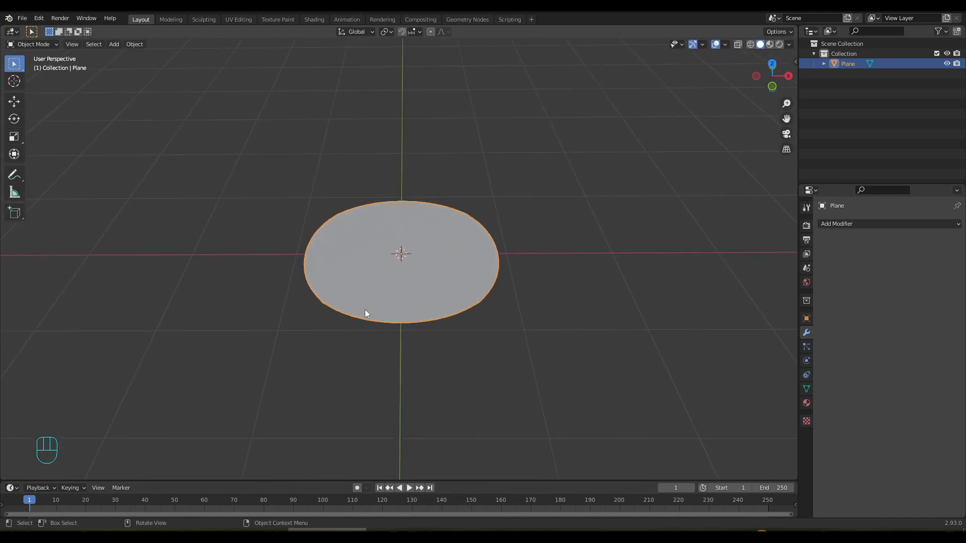
- In Sculpt Mode, hollow the centre of the disc downward using large inverted strokes of the Draw brush
{"action": "left_click", "coordinate": [43, 44]}
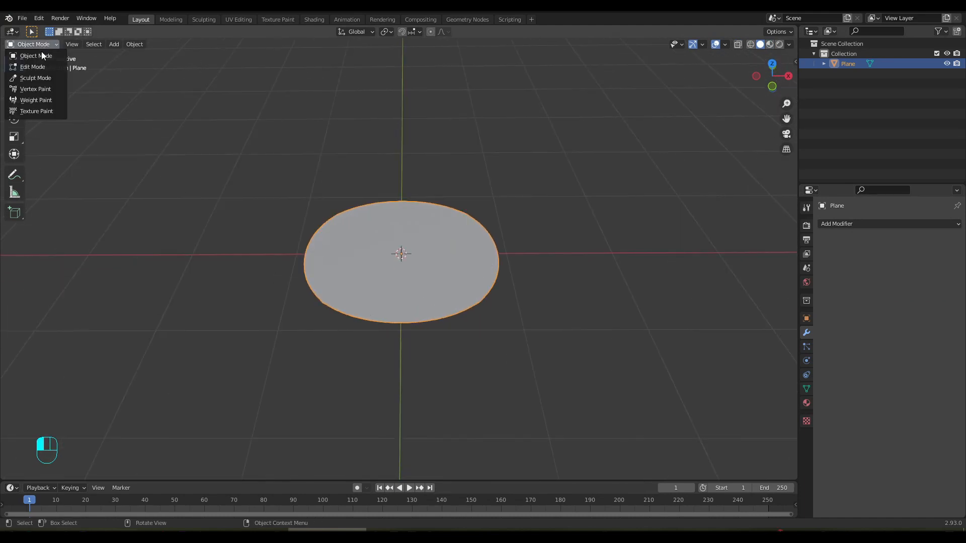
{"action": "left_click", "coordinate": [32, 79]}
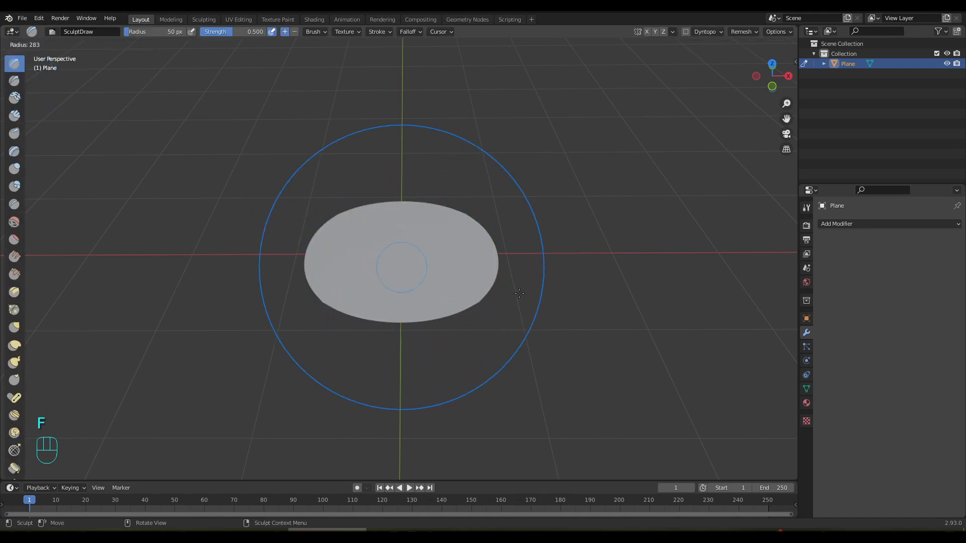
{"action": "left_click", "coordinate": [542, 296]}
{"action": "left_click_drag", "start_coordinate": [405, 250], "coordinate": [405, 258], "text": "ctrl"}
{"action": "key", "text": "f"}
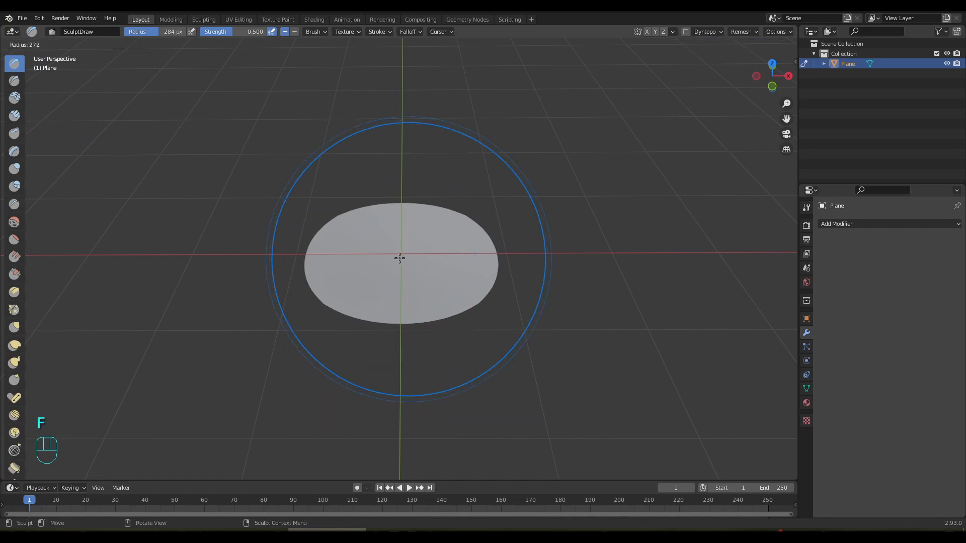
{"action": "mouse_move", "coordinate": [401, 257]}
{"action": "middle_mouse_down"}
{"action": "mouse_move", "coordinate": [397, 221]}
{"action": "mouse_move", "coordinate": [401, 264]}
{"action": "middle_mouse_up"}
{"action": "mouse_move", "coordinate": [400, 250]}
{"action": "left_mouse_down", "text": "ctrl"}
{"action": "mouse_move", "coordinate": [407, 203]}
{"action": "mouse_move", "coordinate": [392, 329]}
{"action": "mouse_move", "coordinate": [427, 327]}
{"action": "left_mouse_up", "text": "ctrl"}
{"action": "mouse_move", "coordinate": [427, 327]}
{"action": "middle_mouse_down"}
{"action": "mouse_move", "coordinate": [392, 226]}
{"action": "mouse_move", "coordinate": [357, 191]}
{"action": "mouse_move", "coordinate": [421, 220]}
{"action": "middle_mouse_up"}
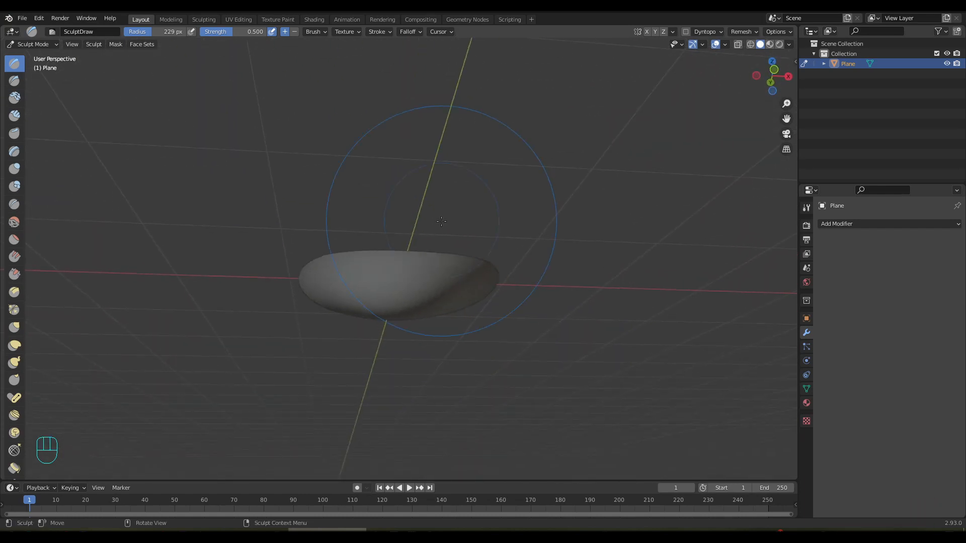
- Nudge the underside of the bowl slightly upward with the Grab brush
{"action": "key", "text": "g"}
{"action": "left_click_drag", "start_coordinate": [390, 315], "coordinate": [397, 294]}
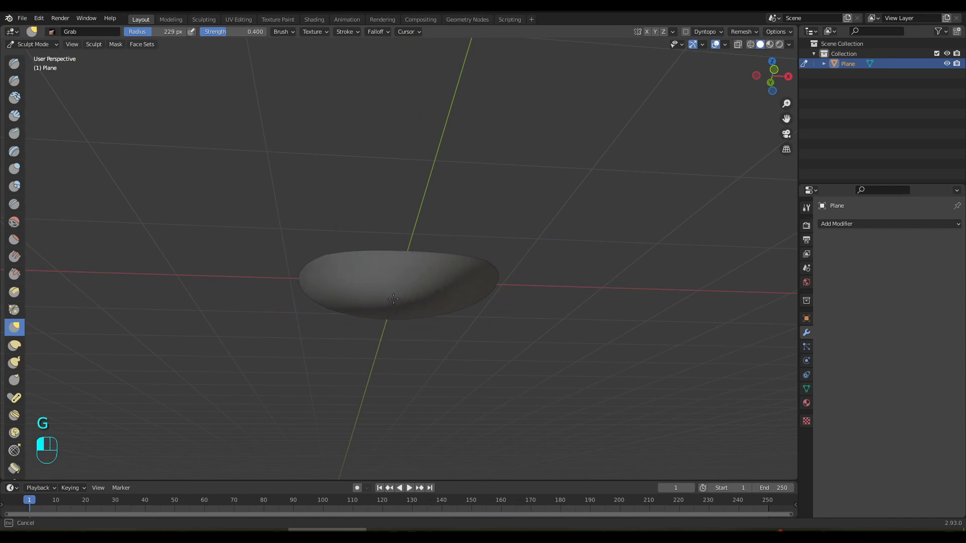
{"action": "middle_click_drag", "start_coordinate": [399, 294], "coordinate": [390, 302]}
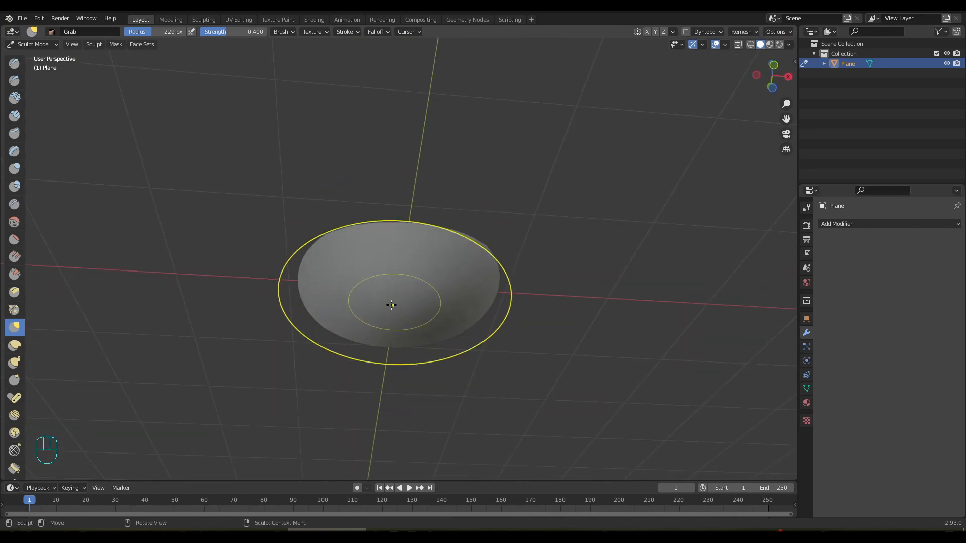
{"action": "mouse_move", "coordinate": [391, 302]}
{"action": "left_mouse_down"}
{"action": "mouse_move", "coordinate": [396, 284]}
{"action": "mouse_move", "coordinate": [396, 295]}
{"action": "left_mouse_up"}
- Bend the two opposite ends of the bowl along the X axis slightly upward with the Pose brush at 168 px radius
{"action": "mouse_move", "coordinate": [396, 294]}
{"action": "middle_mouse_down"}
{"action": "mouse_move", "coordinate": [385, 355]}
{"action": "mouse_move", "coordinate": [398, 355]}
{"action": "middle_mouse_up"}
{"action": "left_click", "coordinate": [14, 397]}
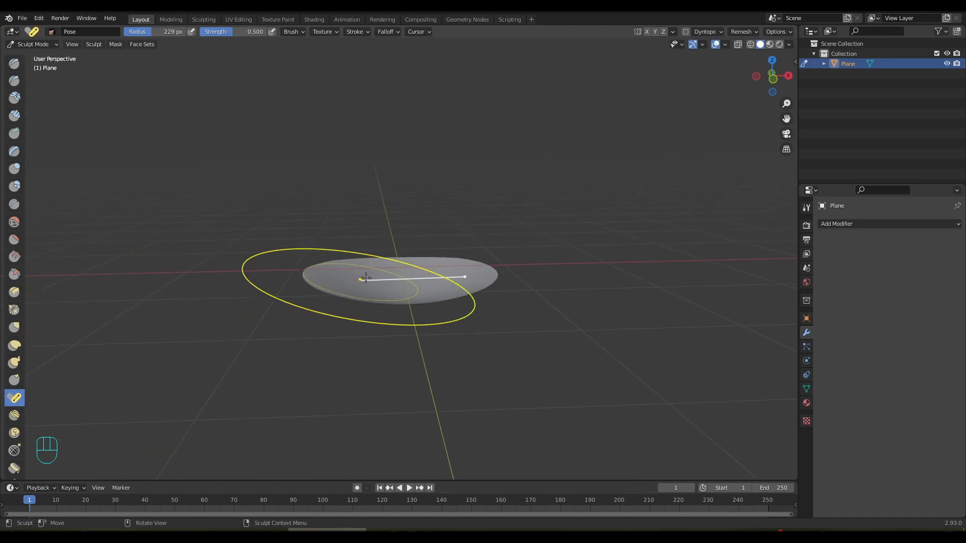
{"action": "key", "text": "f"}
{"action": "left_click", "coordinate": [332, 285]}
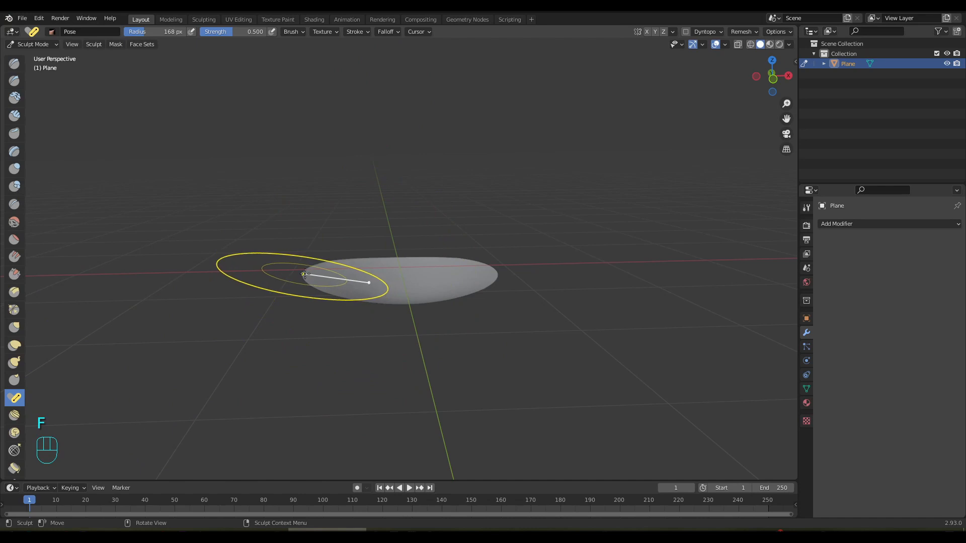
{"action": "mouse_move", "coordinate": [305, 274]}
{"action": "left_mouse_down"}
{"action": "mouse_move", "coordinate": [298, 298]}
{"action": "mouse_move", "coordinate": [319, 271]}
{"action": "left_mouse_up"}
{"action": "left_click_drag", "start_coordinate": [491, 274], "coordinate": [486, 260]}
- Bend the two ends along the Y axis downward with the Pose brush to give the disc a saddle-like curve
{"action": "middle_click_drag", "start_coordinate": [484, 261], "coordinate": [358, 279]}
{"action": "left_click_drag", "start_coordinate": [338, 281], "coordinate": [319, 303]}
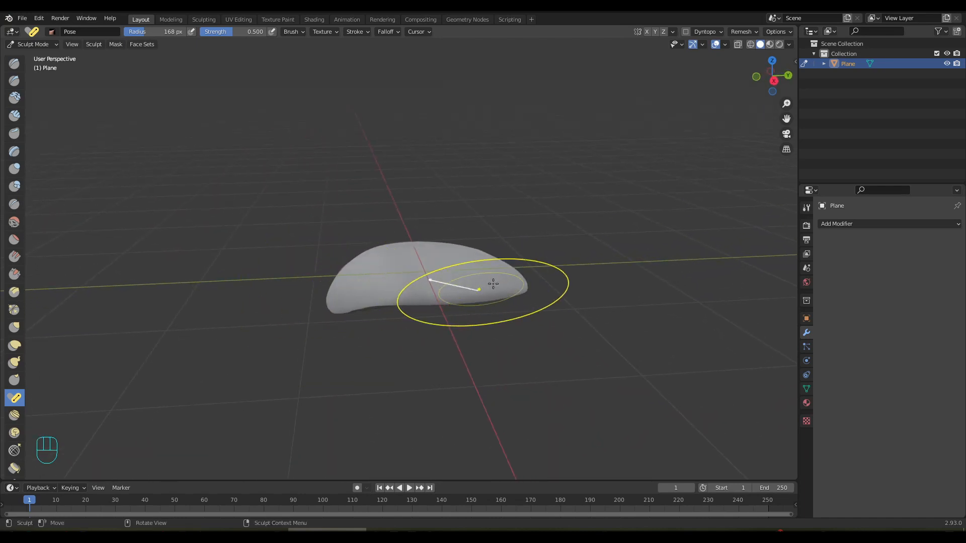
{"action": "middle_click_drag", "start_coordinate": [486, 279], "coordinate": [517, 282]}
{"action": "left_click_drag", "start_coordinate": [525, 292], "coordinate": [532, 303]}
- Smooth the creased inner surface near the edge using the Draw brush's smoothing at 105 px radius
{"action": "mouse_move", "coordinate": [532, 302]}
{"action": "middle_mouse_down"}
{"action": "mouse_move", "coordinate": [390, 202]}
{"action": "mouse_move", "coordinate": [290, 263]}
{"action": "mouse_move", "coordinate": [244, 308]}
{"action": "mouse_move", "coordinate": [375, 354]}
{"action": "mouse_move", "coordinate": [476, 317]}
{"action": "mouse_move", "coordinate": [445, 339]}
{"action": "middle_mouse_up"}
{"action": "key", "text": "f"}
{"action": "left_click", "coordinate": [458, 315]}
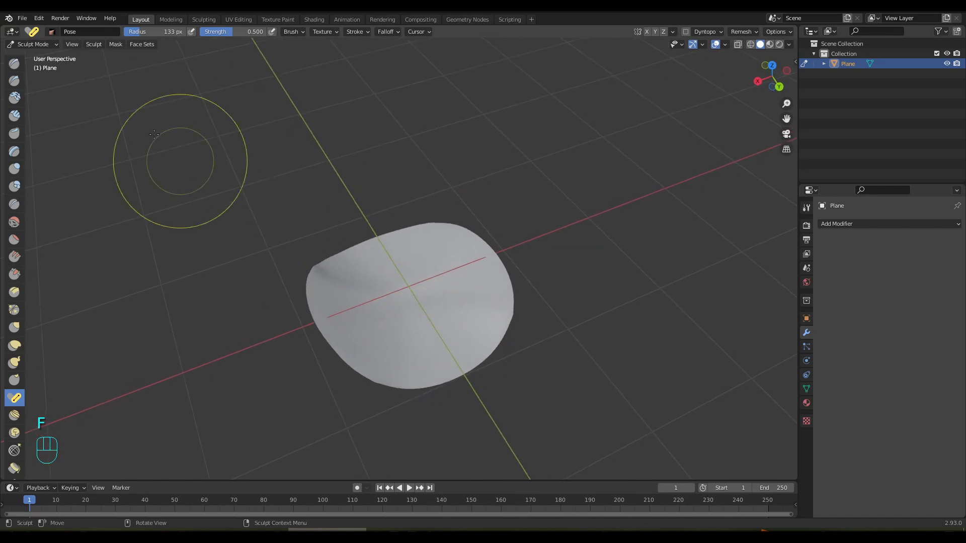
{"action": "left_click", "coordinate": [14, 63]}
{"action": "key", "text": "f"}
{"action": "left_click", "coordinate": [372, 282]}
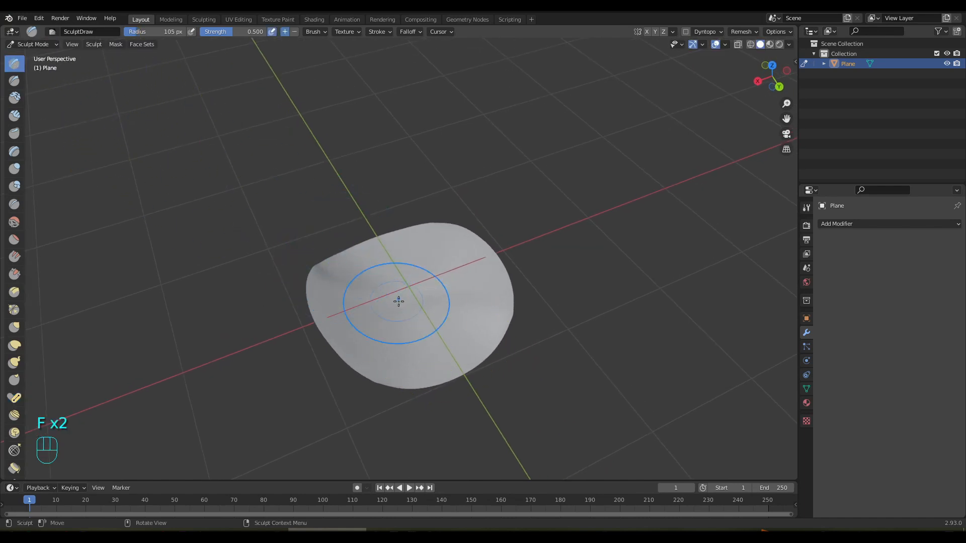
{"action": "left_click_drag", "start_coordinate": [368, 278], "coordinate": [381, 291], "text": "shift"}
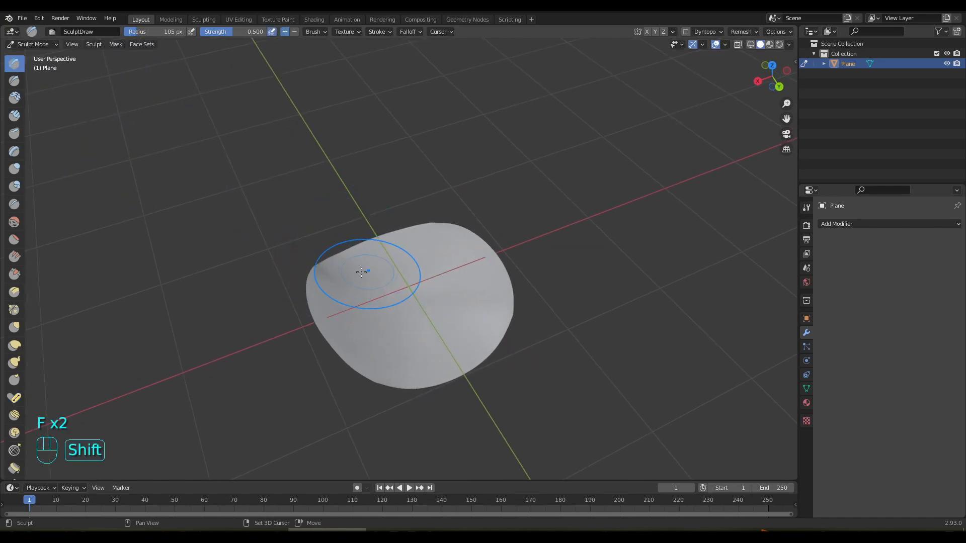
{"action": "middle_click_drag", "start_coordinate": [353, 289], "coordinate": [555, 298]}
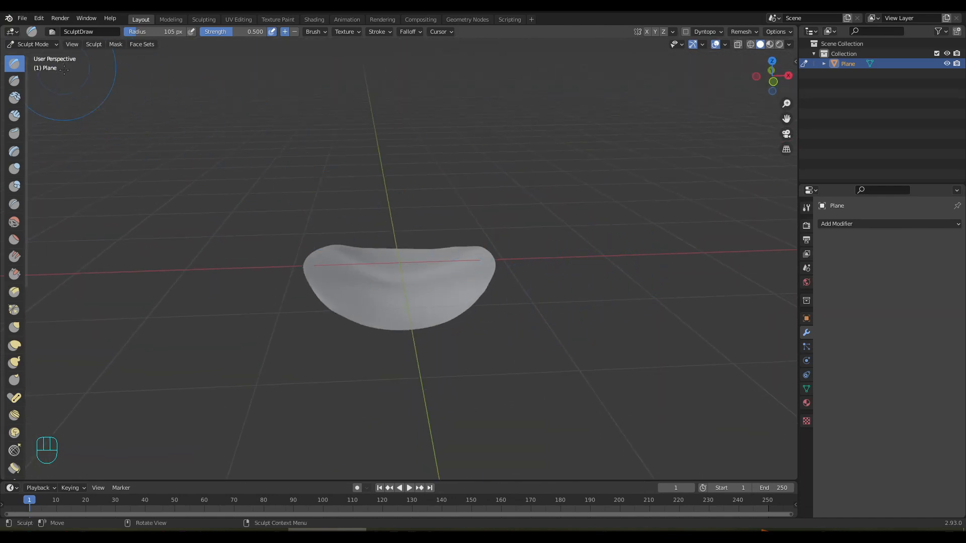
- Return to Object Mode and add a Solidify modifier to the sculpted plane
{"action": "left_click", "coordinate": [42, 43]}
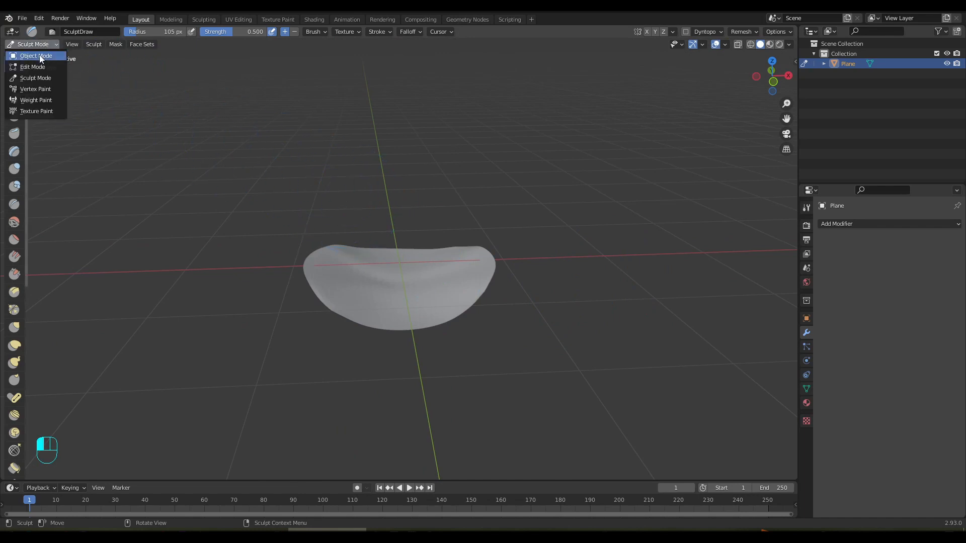
{"action": "left_click", "coordinate": [25, 54]}
{"action": "middle_click_drag", "start_coordinate": [267, 195], "coordinate": [278, 141], "text": "shift"}
{"action": "scroll", "coordinate": [507, 268], "scroll_direction": "up", "scroll_amount": 2}
{"action": "middle_click_drag", "start_coordinate": [505, 265], "coordinate": [675, 280]}
{"action": "left_click", "coordinate": [835, 223]}
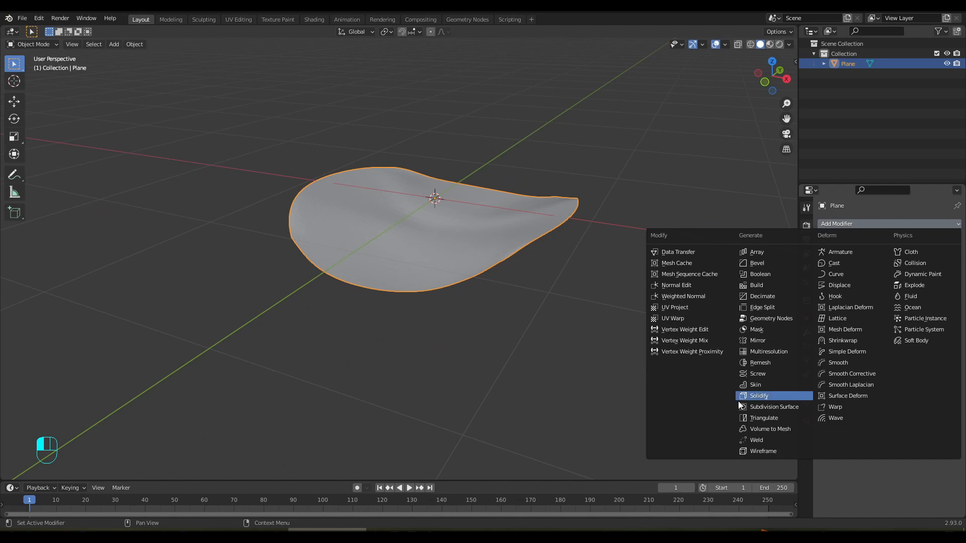
{"action": "left_click", "coordinate": [759, 395]}
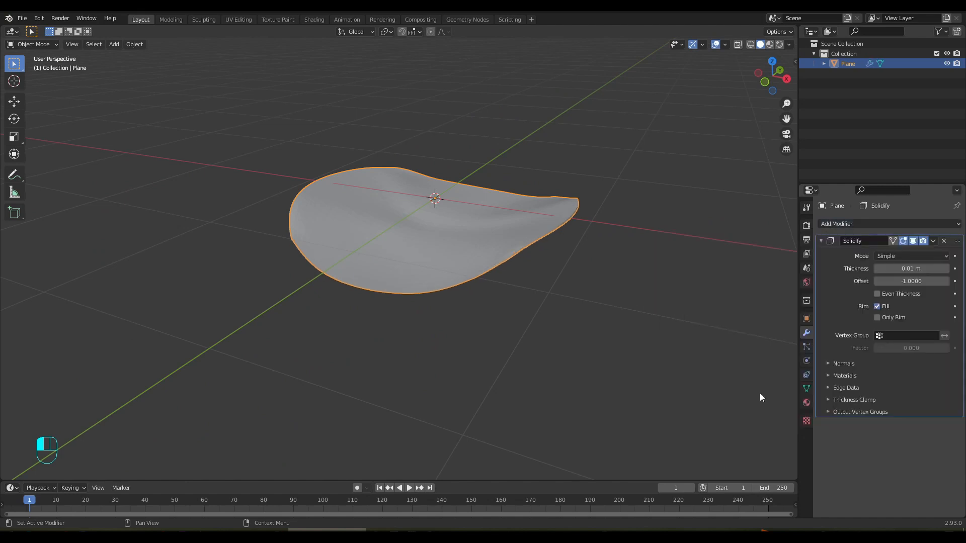
- Set the Solidify thickness to 0.02 m
{"action": "middle_click_drag", "start_coordinate": [590, 314], "coordinate": [499, 297]}
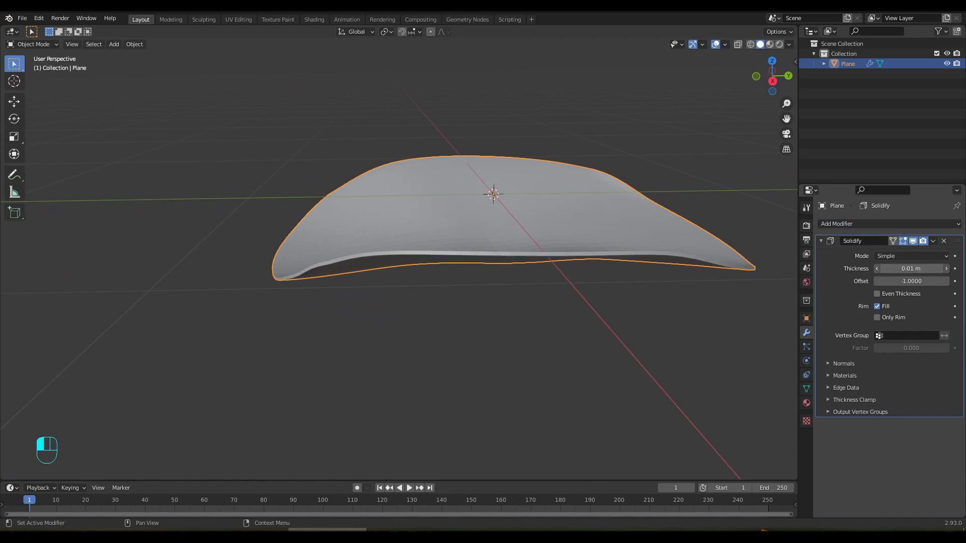
{"action": "mouse_move", "coordinate": [912, 268]}
{"action": "left_mouse_down"}
{"action": "mouse_move", "coordinate": [925, 268]}
{"action": "mouse_move", "coordinate": [915, 268]}
{"action": "left_mouse_up"}
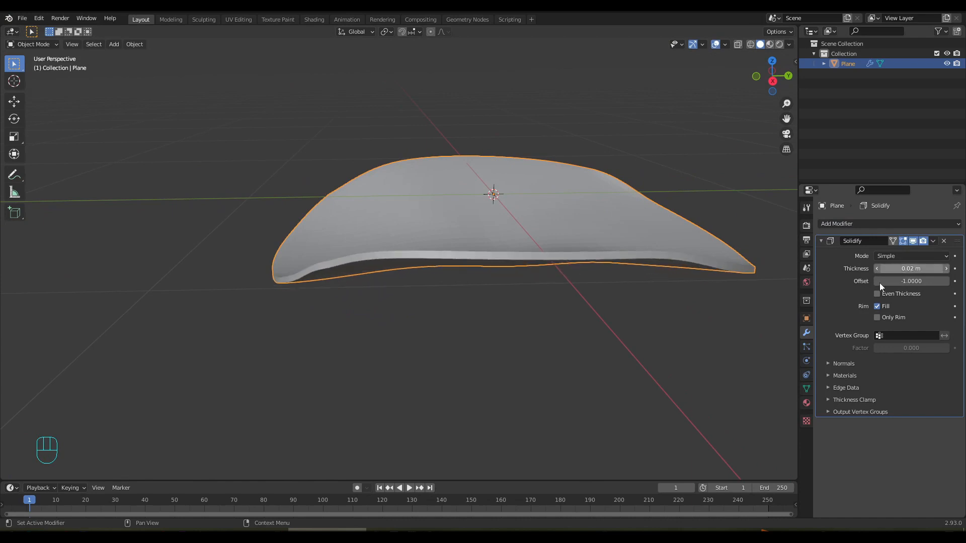
{"action": "middle_click_drag", "start_coordinate": [578, 322], "coordinate": [639, 315]}
- Apply the Solidify modifier, then apply all transforms to the object
{"action": "key", "text": "Tab"}
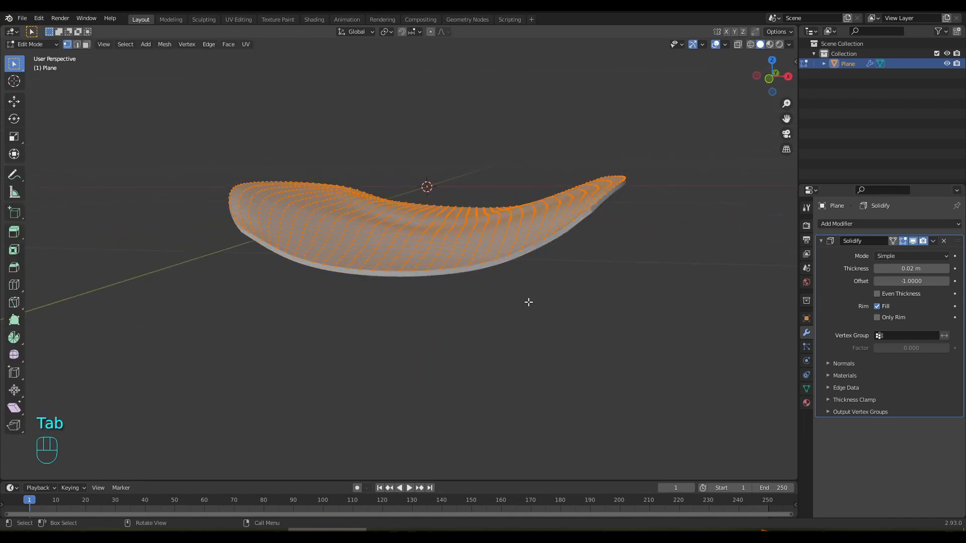
{"action": "key", "text": "Tab"}
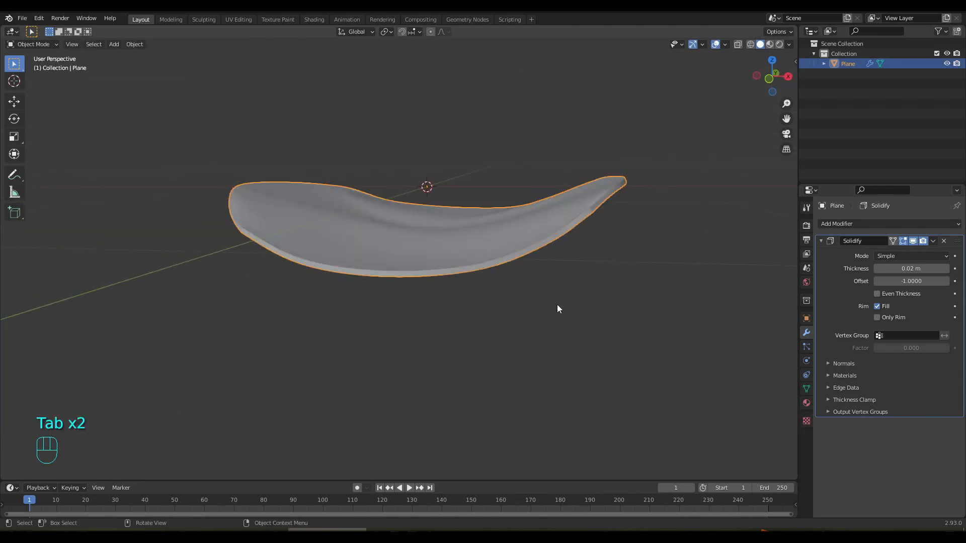
{"action": "left_click", "coordinate": [934, 240]}
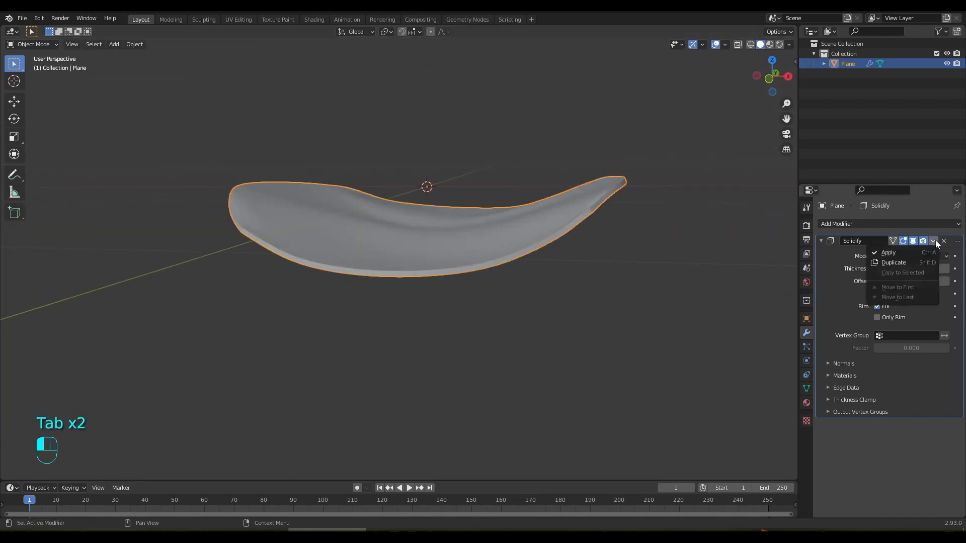
{"action": "left_click", "coordinate": [889, 253]}
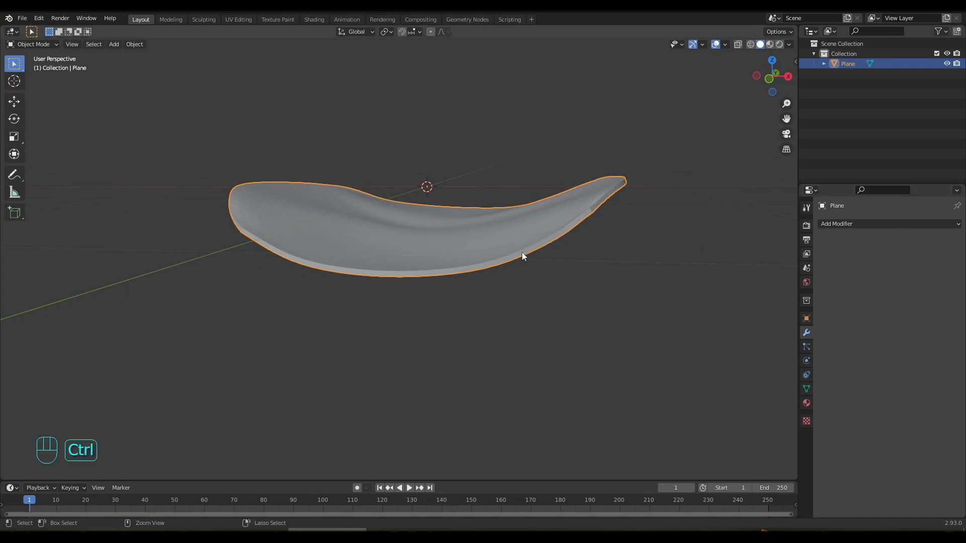
{"action": "key", "text": "ctrl+a"}
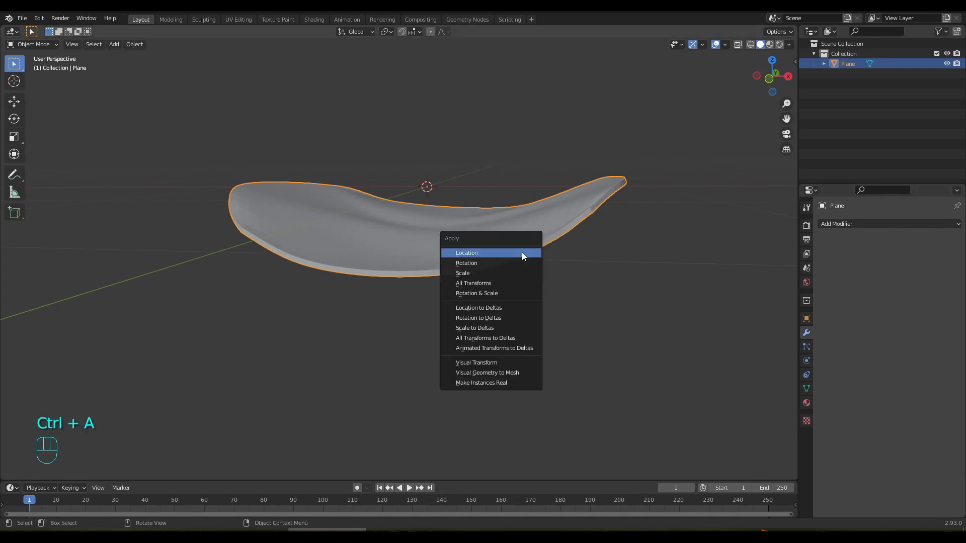
{"action": "left_click", "coordinate": [496, 284]}
- Enter Edit Mode in face selection and select the loop of faces around the shell's outer rim
{"action": "key", "text": "Tab"}
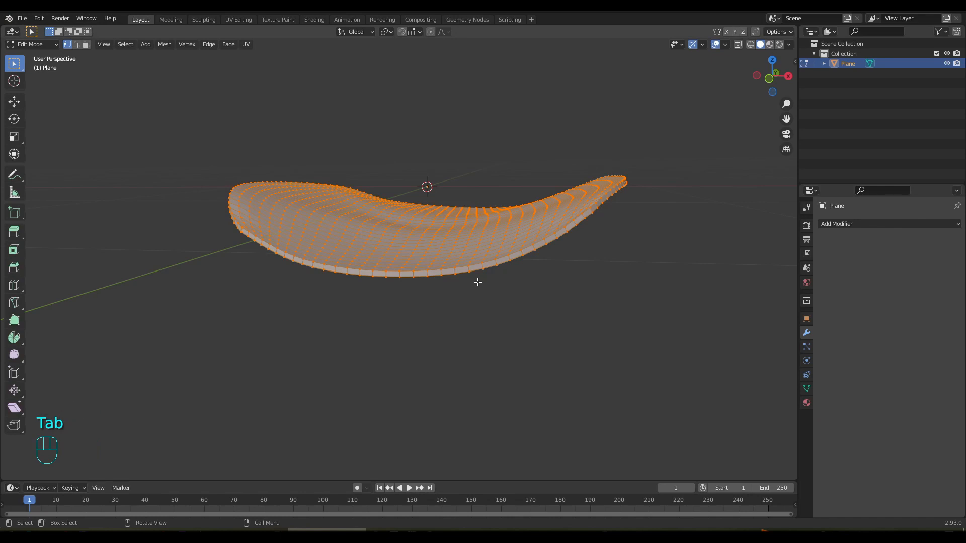
{"action": "key", "text": "2"}
{"action": "left_click", "coordinate": [475, 272]}
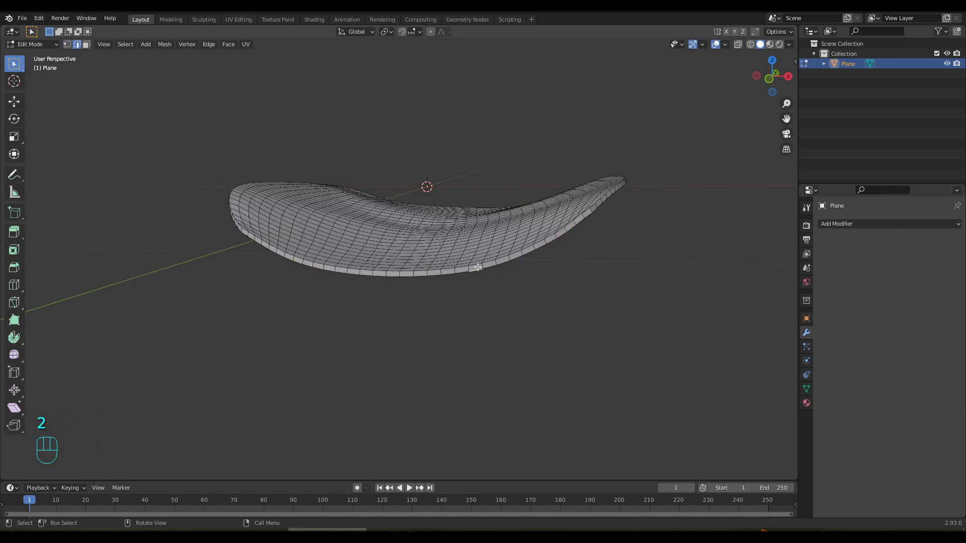
{"action": "key", "text": "3"}
{"action": "left_click", "coordinate": [475, 268], "text": "alt"}
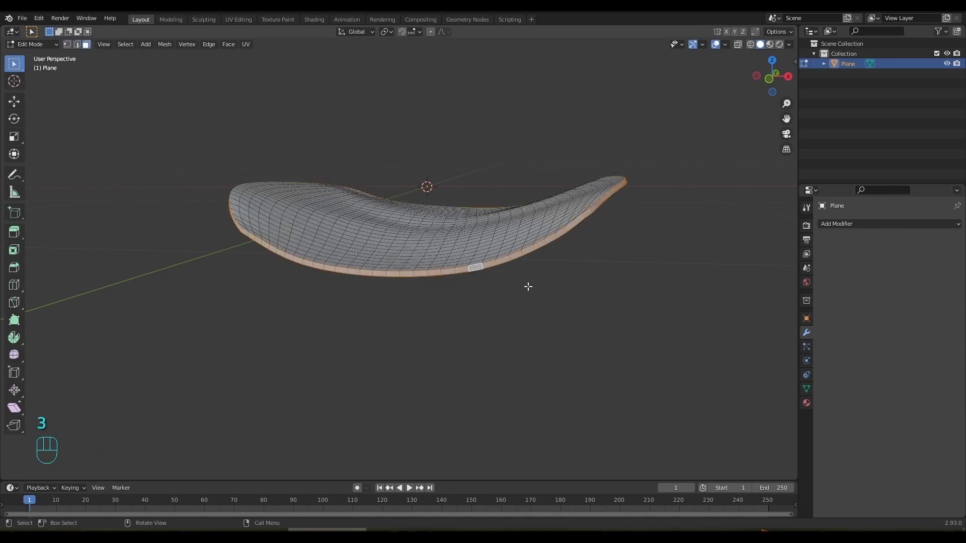
- Bevel the selected rim face loop by about 0.0076 m with one segment, deselect it and return to Object Mode
{"action": "middle_click_drag", "start_coordinate": [526, 283], "coordinate": [387, 322]}
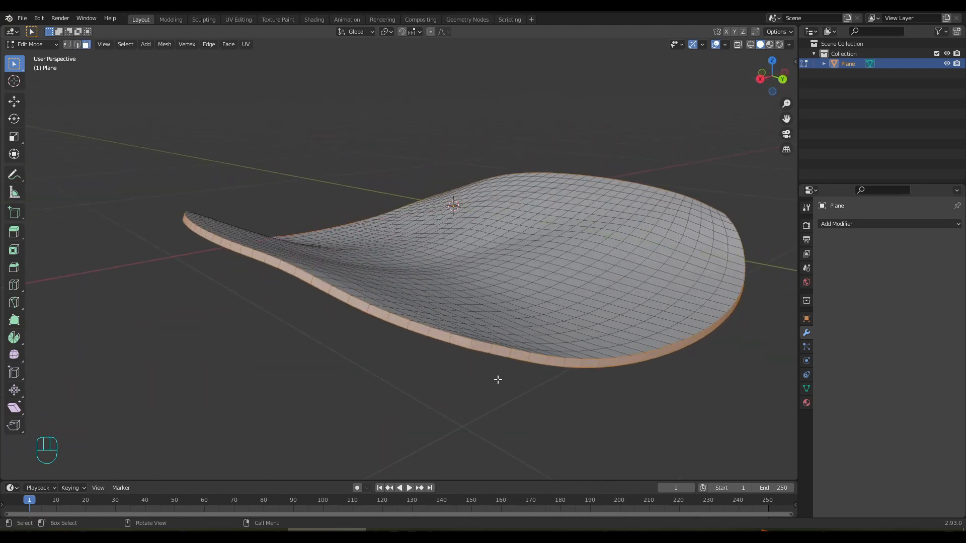
{"action": "key", "text": "ctrl+b"}
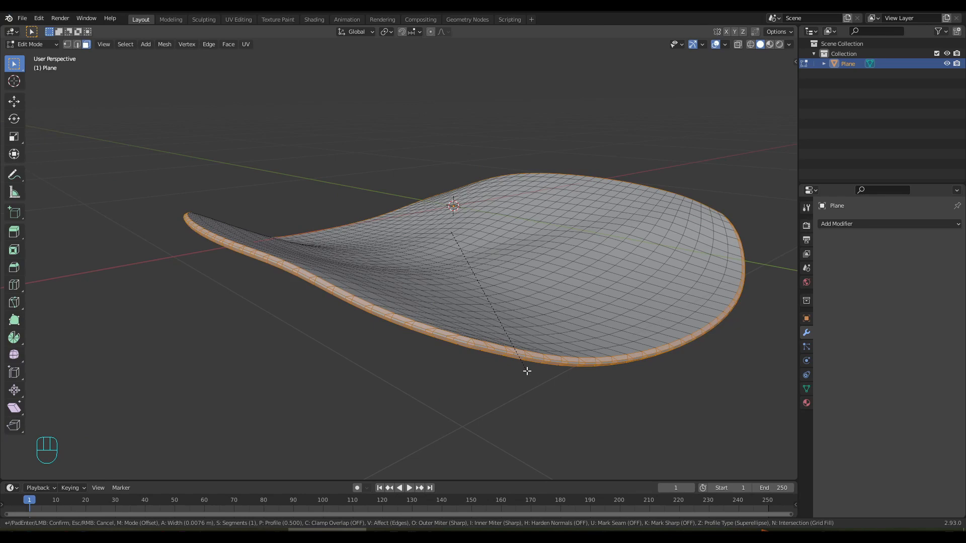
{"action": "left_click", "coordinate": [526, 371]}
{"action": "key", "text": "alt+a"}
{"action": "middle_click_drag", "start_coordinate": [451, 368], "coordinate": [554, 369]}
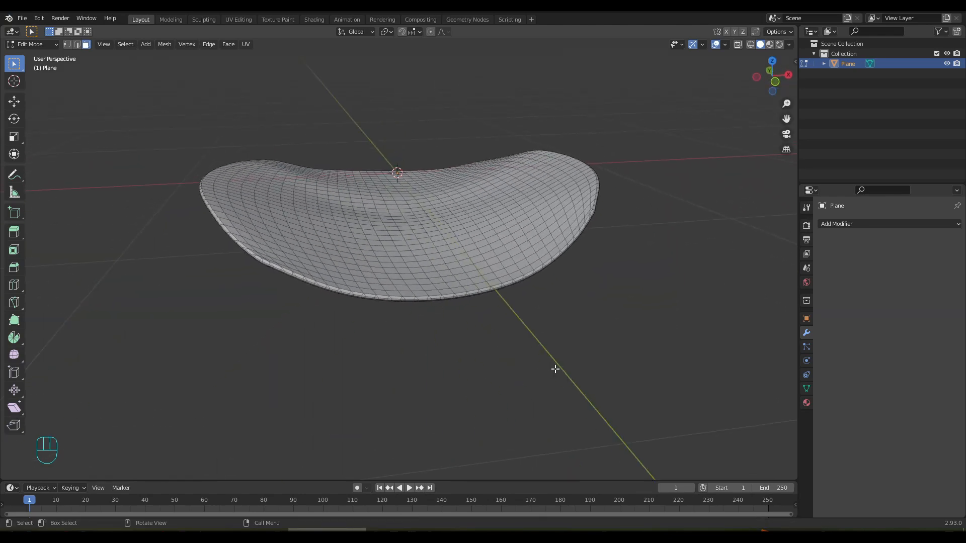
{"action": "key", "text": "Tab"}
{"action": "middle_click_drag", "start_coordinate": [524, 327], "coordinate": [271, 22]}
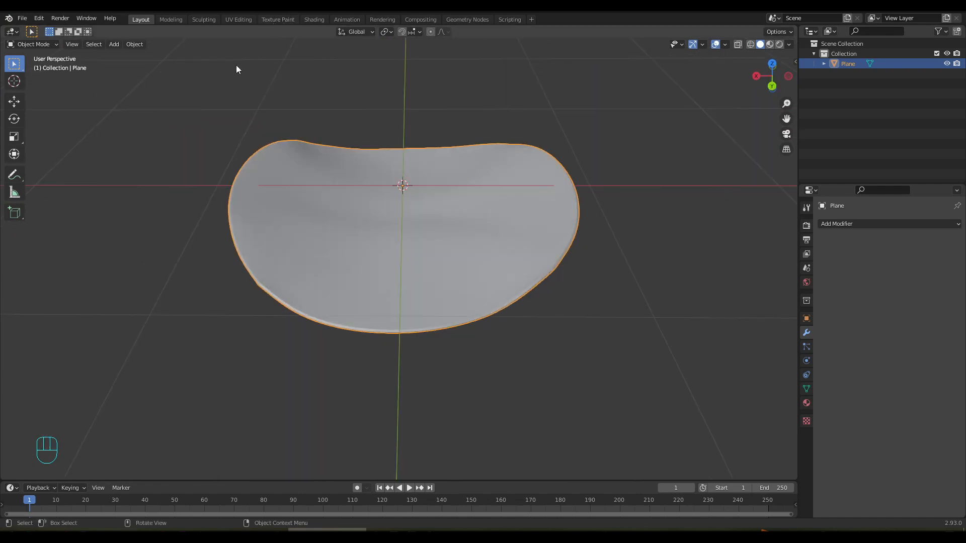
- Select the whole mesh in Edit Mode and unwrap it with Cube Projection in the UV Editing workspace
{"action": "key", "text": "Tab"}
{"action": "middle_click_drag", "start_coordinate": [412, 236], "coordinate": [526, 236]}
{"action": "key", "text": "a"}
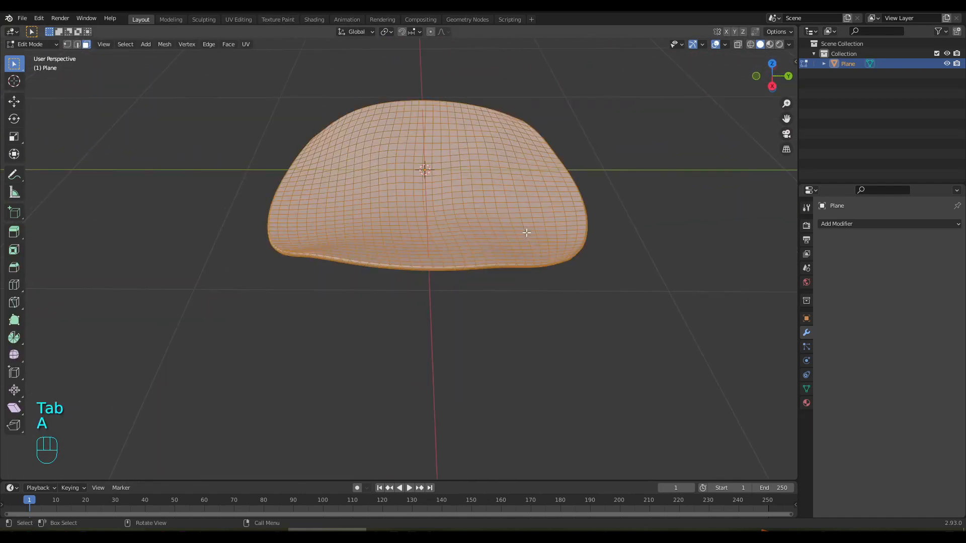
{"action": "key", "text": "KP_7"}
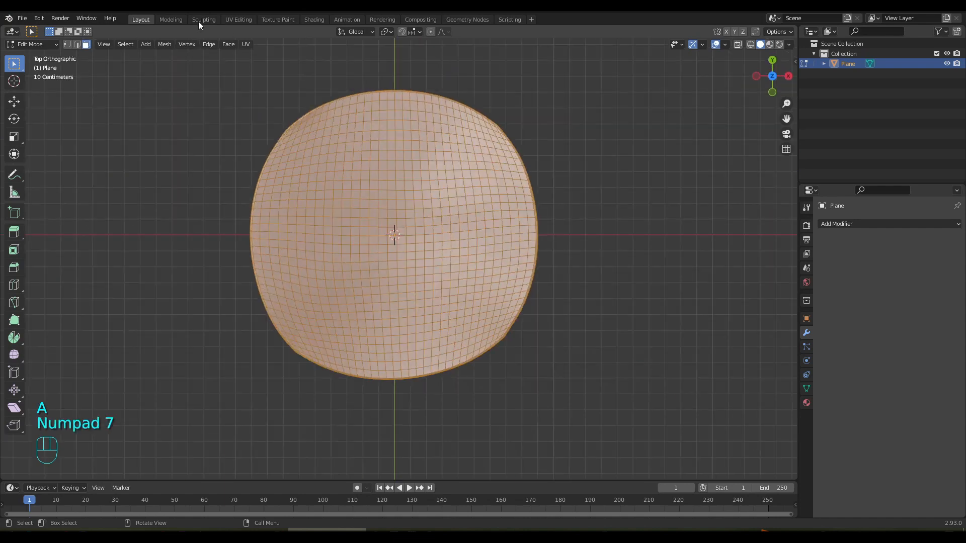
{"action": "left_click", "coordinate": [239, 19]}
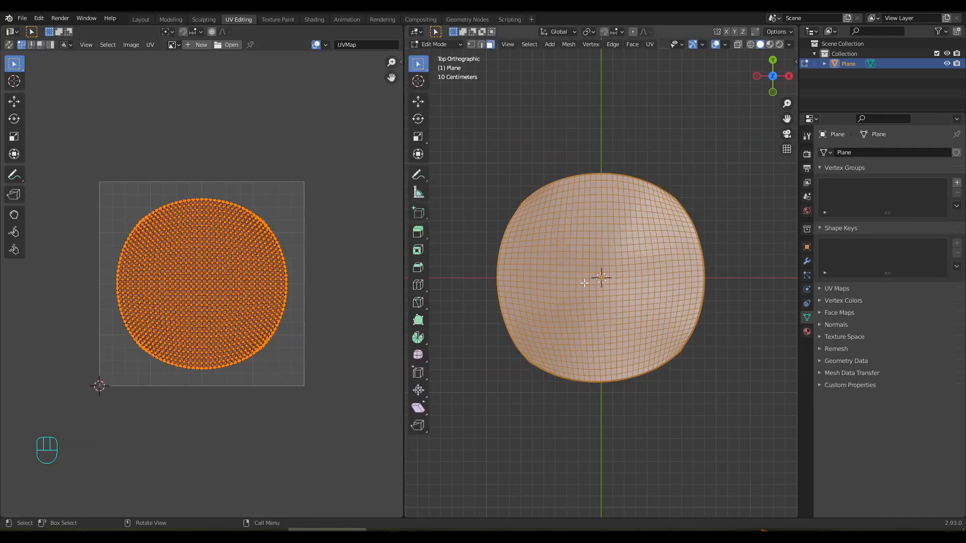
{"action": "key", "text": "z"}
{"action": "key", "text": "u"}
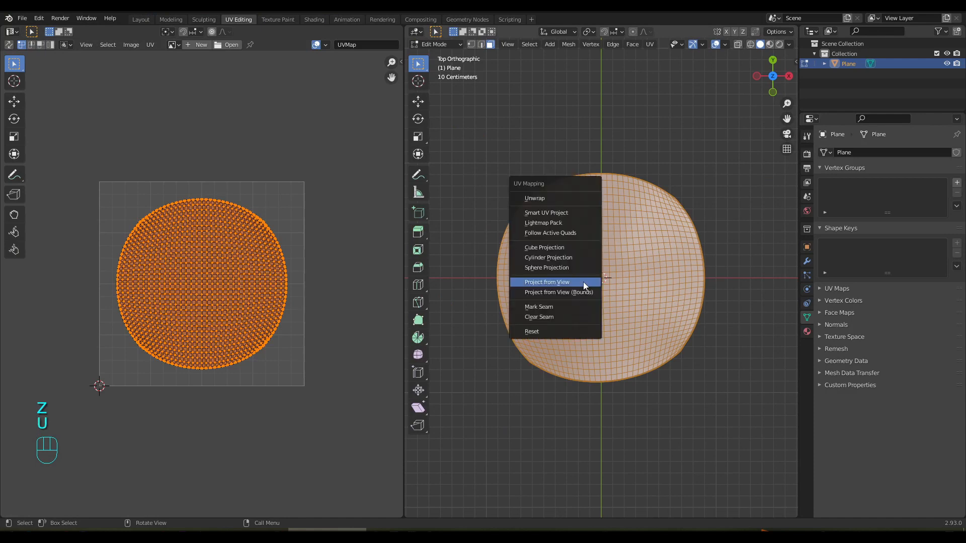
{"action": "left_click", "coordinate": [553, 250]}
{"action": "scroll", "coordinate": [312, 291], "scroll_direction": "up", "scroll_amount": 1}
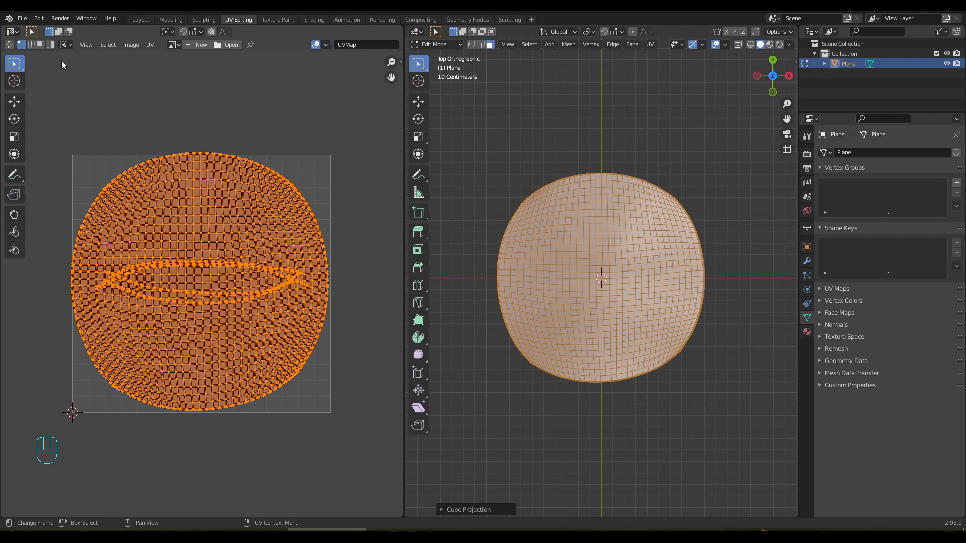
- Using island selection, select the large surface UV islands and scale them down to about 0.87
{"action": "left_click", "coordinate": [52, 45]}
{"action": "left_click_drag", "start_coordinate": [116, 141], "coordinate": [276, 212]}
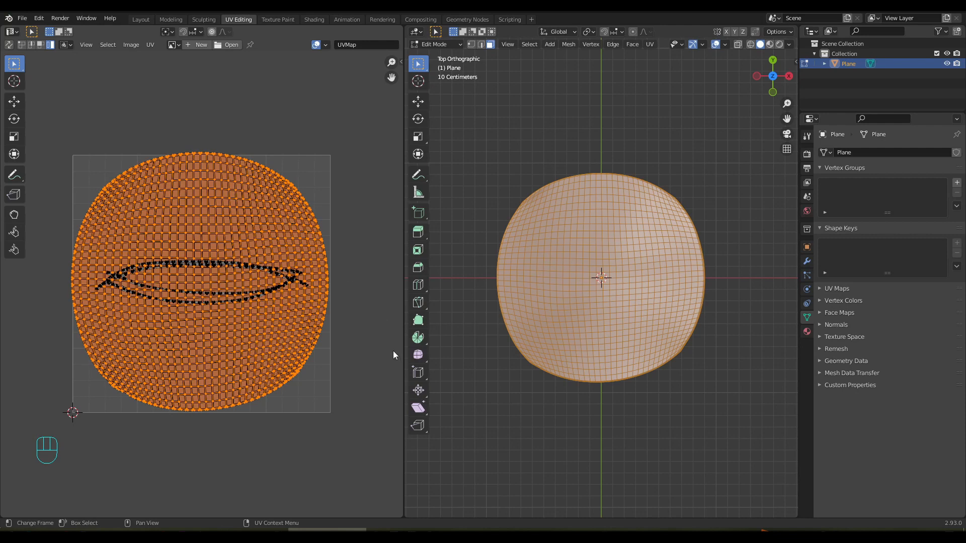
{"action": "key", "text": "s"}
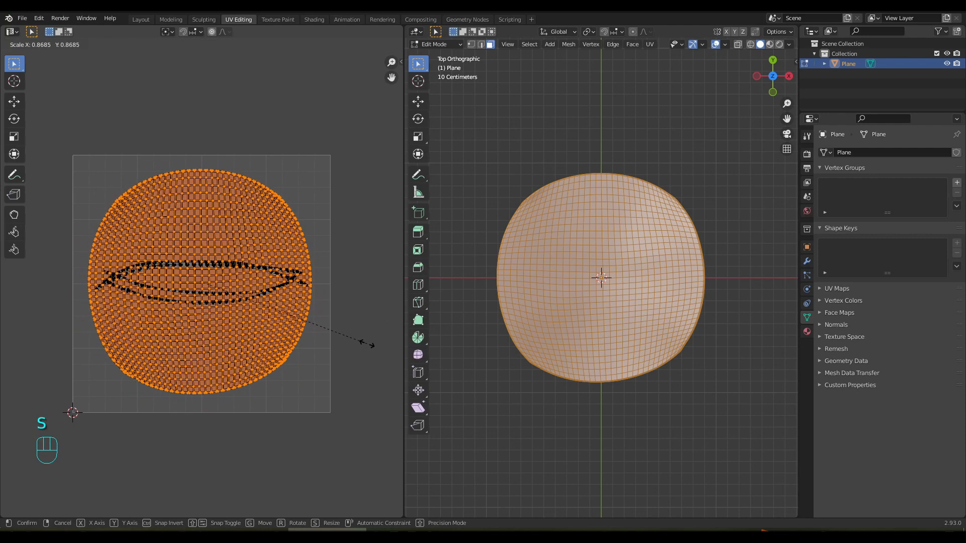
{"action": "left_click", "coordinate": [367, 343]}
- Hide the large UV islands and move the upward-arching rim strips to the top edge of the UV square
{"action": "key", "text": "h"}
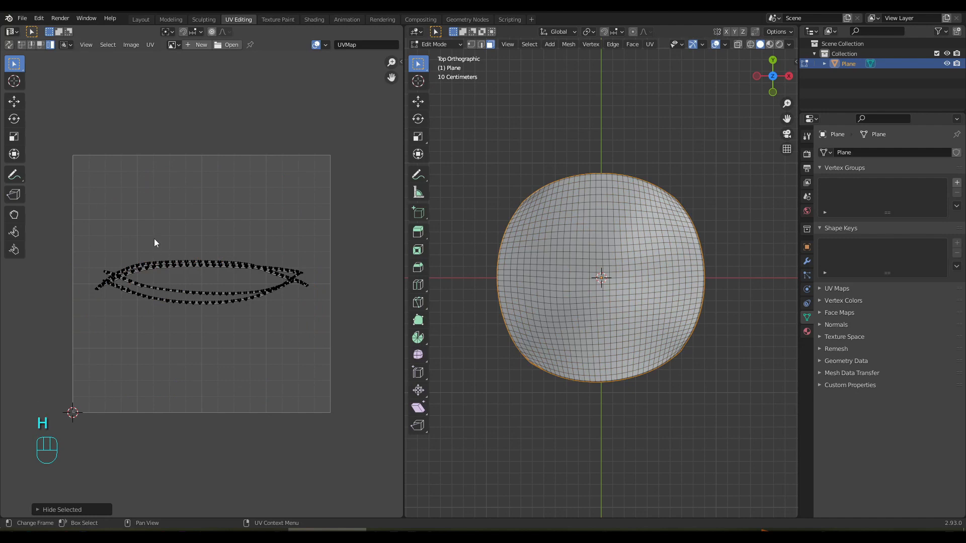
{"action": "left_click", "coordinate": [209, 280]}
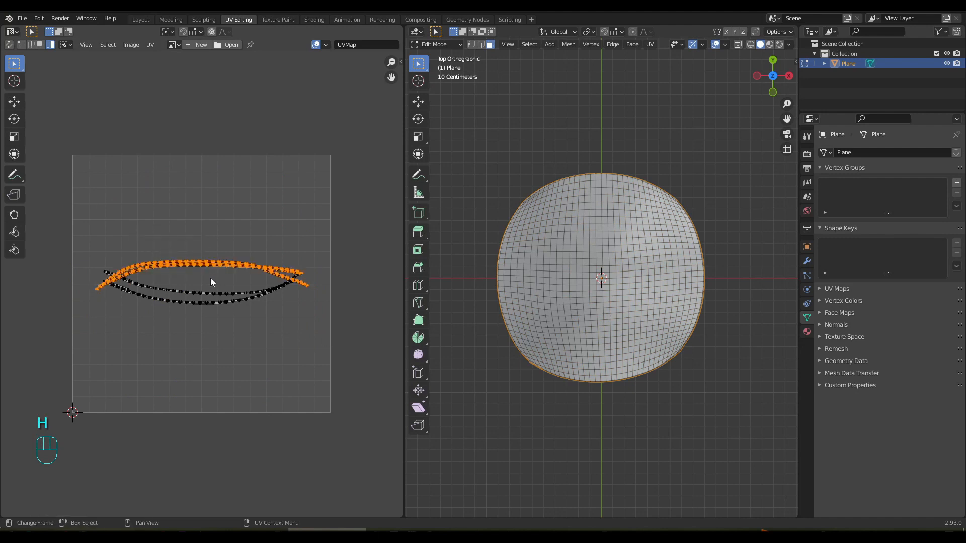
{"action": "key", "text": "g"}
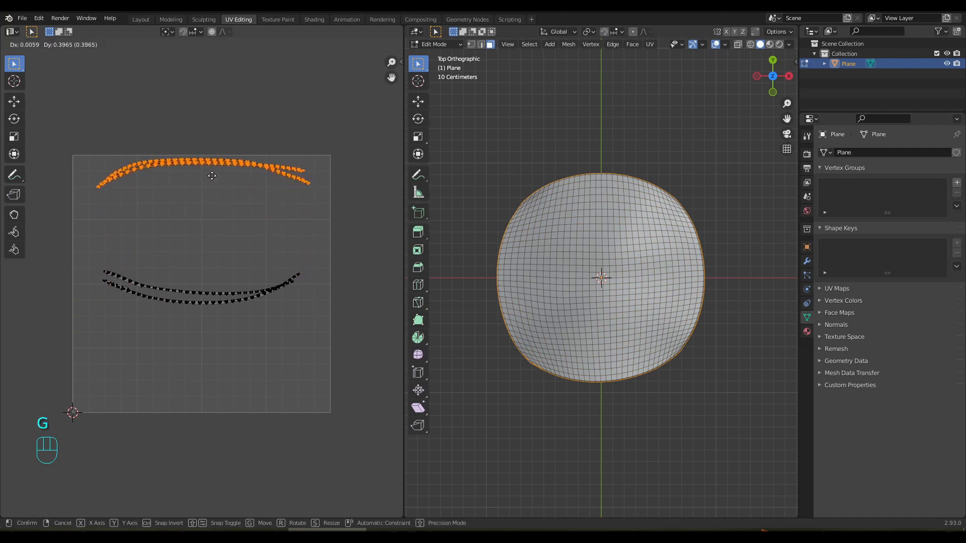
{"action": "left_click", "coordinate": [212, 175]}
- Move the remaining downward-curving rim strips to the bottom edge of the UV square
{"action": "left_click_drag", "start_coordinate": [90, 249], "coordinate": [327, 333]}
{"action": "key", "text": "g"}
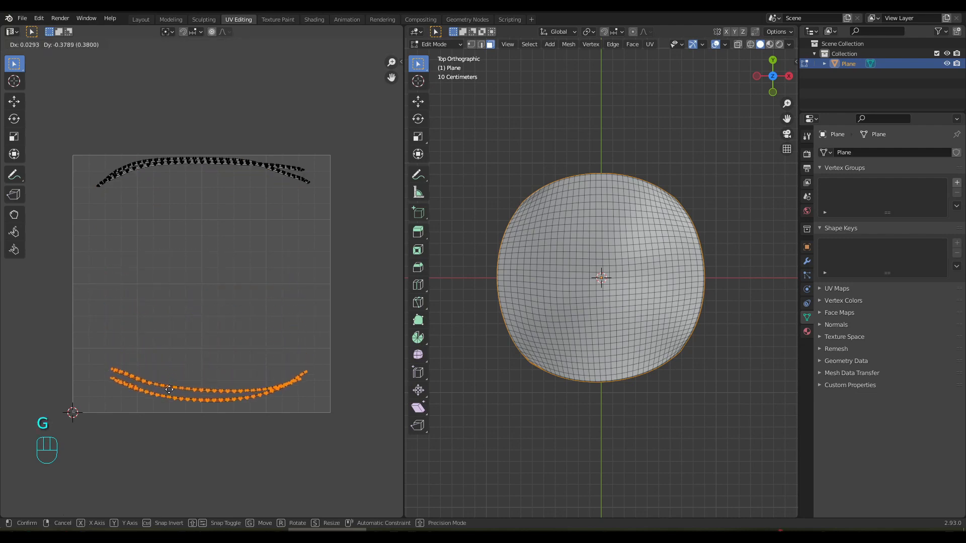
{"action": "left_click", "coordinate": [163, 398]}
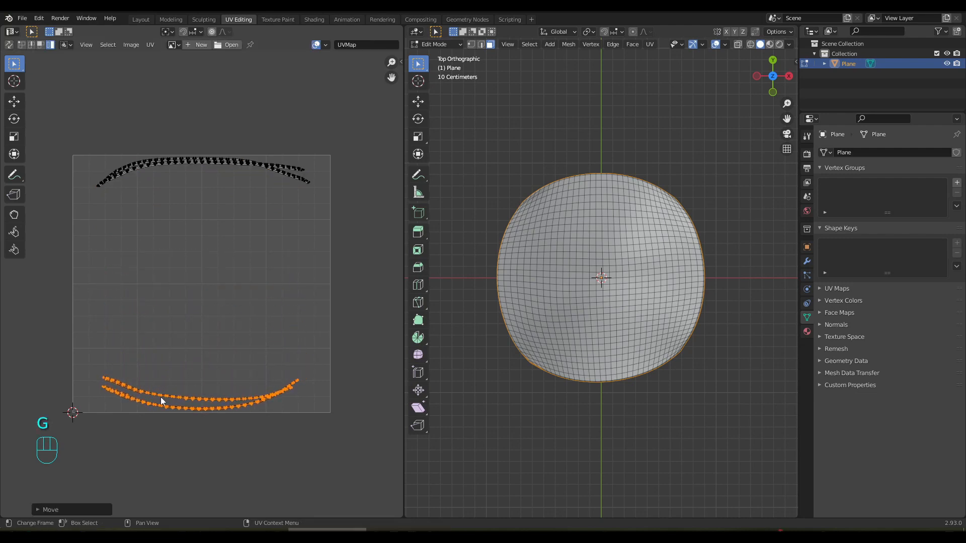
- Rotate and move the upper of the two bottom rim strips so it lies over the lower one
{"action": "left_click", "coordinate": [176, 397]}
{"action": "key", "text": "r"}
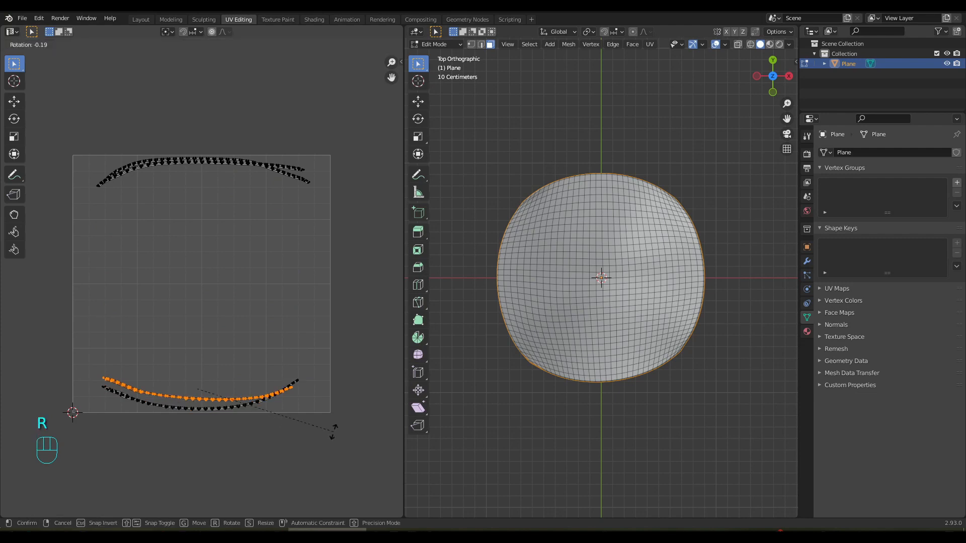
{"action": "left_click", "coordinate": [333, 420]}
{"action": "key", "text": "g"}
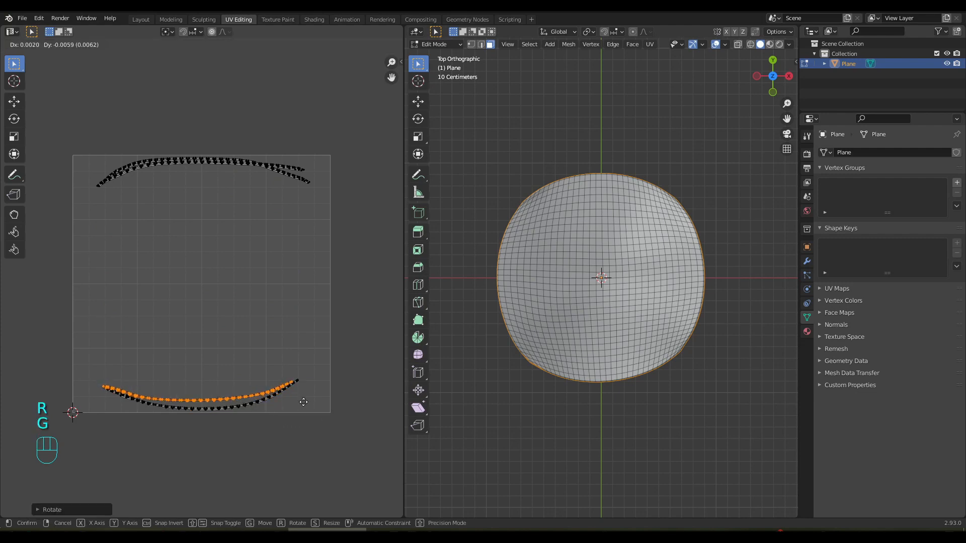
{"action": "left_click", "coordinate": [305, 407]}
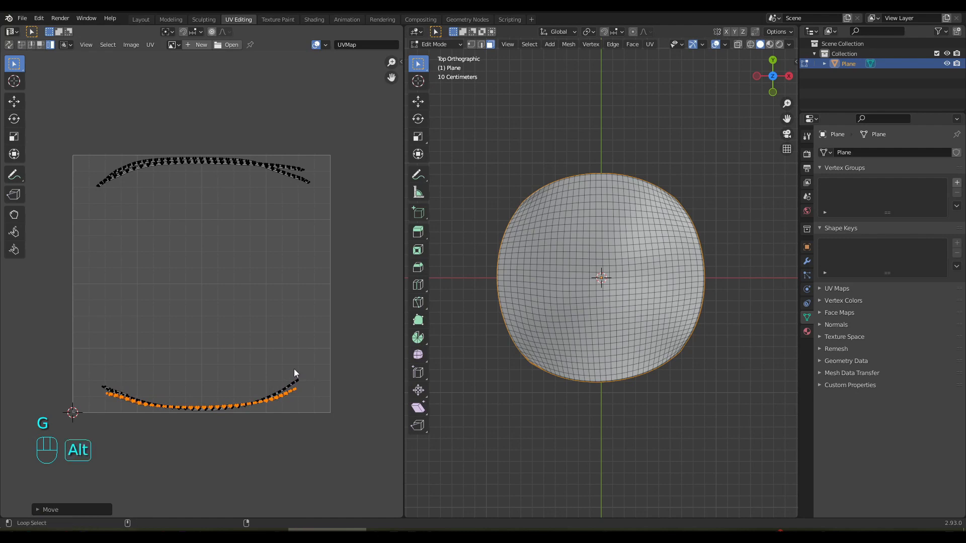
- Reveal the hidden UV islands, deselect everything and save the file
{"action": "key", "text": "alt+h"}
{"action": "left_click", "coordinate": [365, 313]}
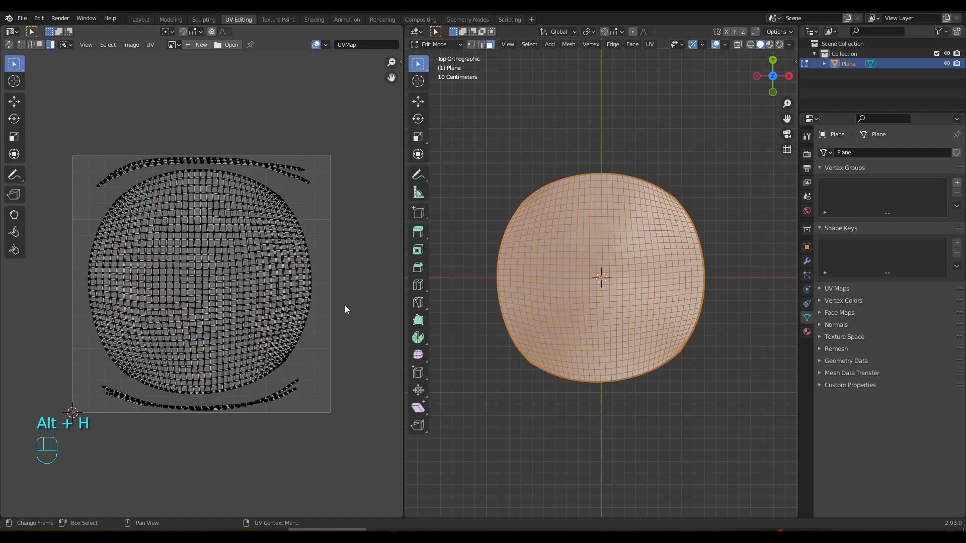
{"action": "key", "text": "ctrl+s"}
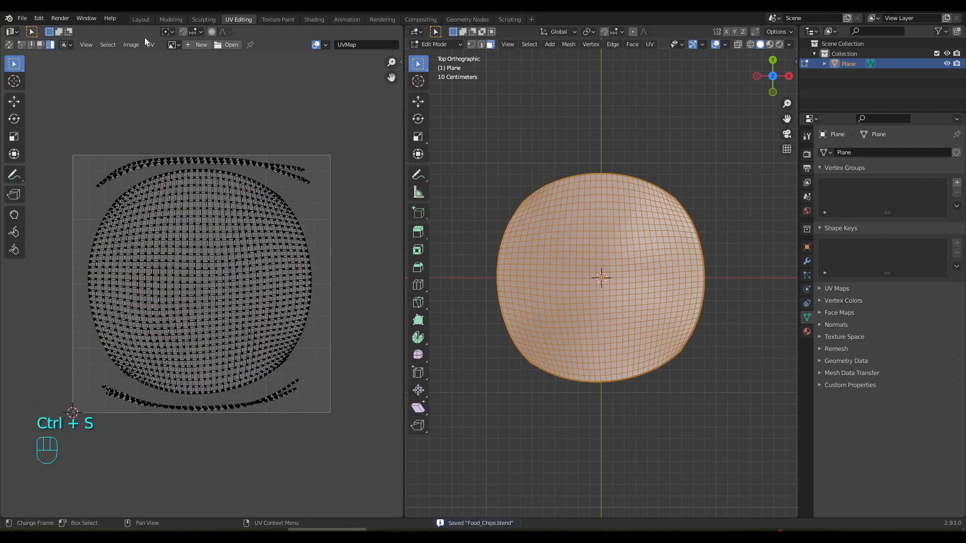
- Switch to the Texture Paint workspace and frame the shell in top view
{"action": "left_click", "coordinate": [270, 20]}
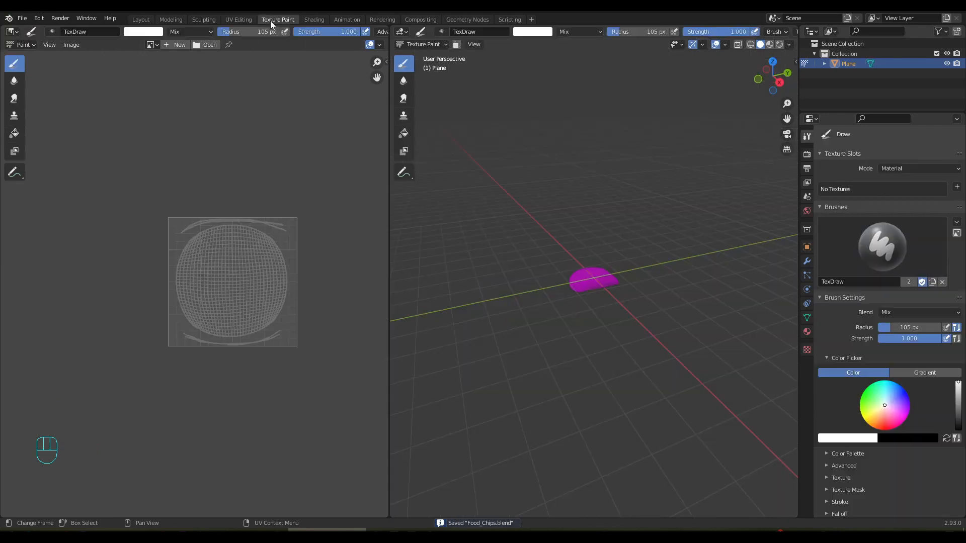
{"action": "key", "text": "KP_7"}
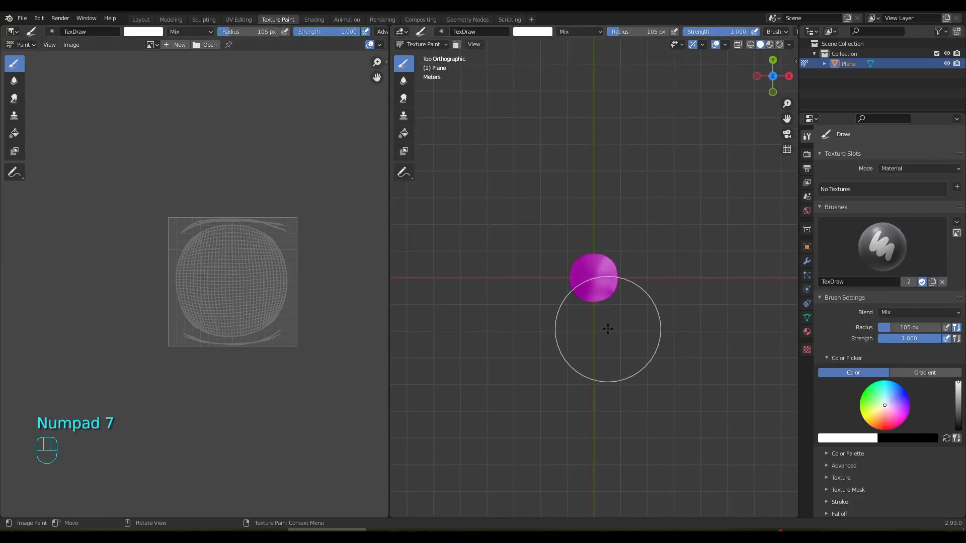
{"action": "scroll", "coordinate": [608, 329], "scroll_direction": "up", "scroll_amount": 8}
{"action": "scroll", "coordinate": [598, 316], "scroll_direction": "up", "scroll_amount": 2, "text": "shift"}
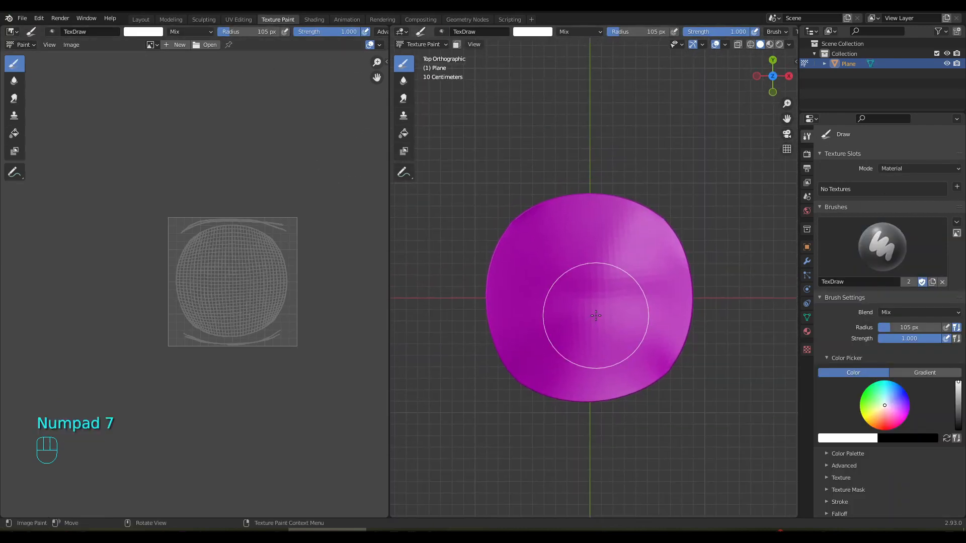
{"action": "scroll", "coordinate": [596, 315], "scroll_direction": "up", "scroll_amount": 2}
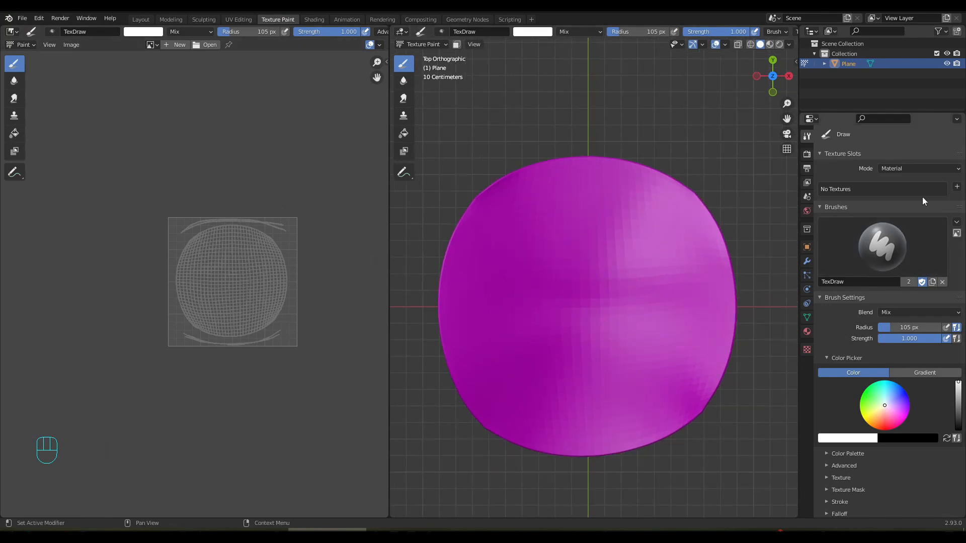
- Add a Base Color texture paint slot of 2048 × 2048 px with a white fill
{"action": "left_click", "coordinate": [957, 186]}
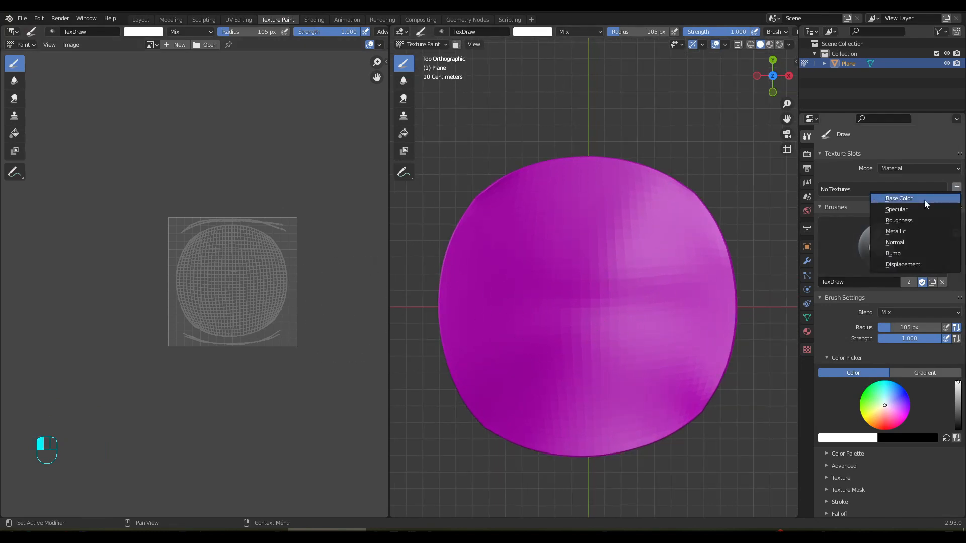
{"action": "left_click", "coordinate": [905, 198]}
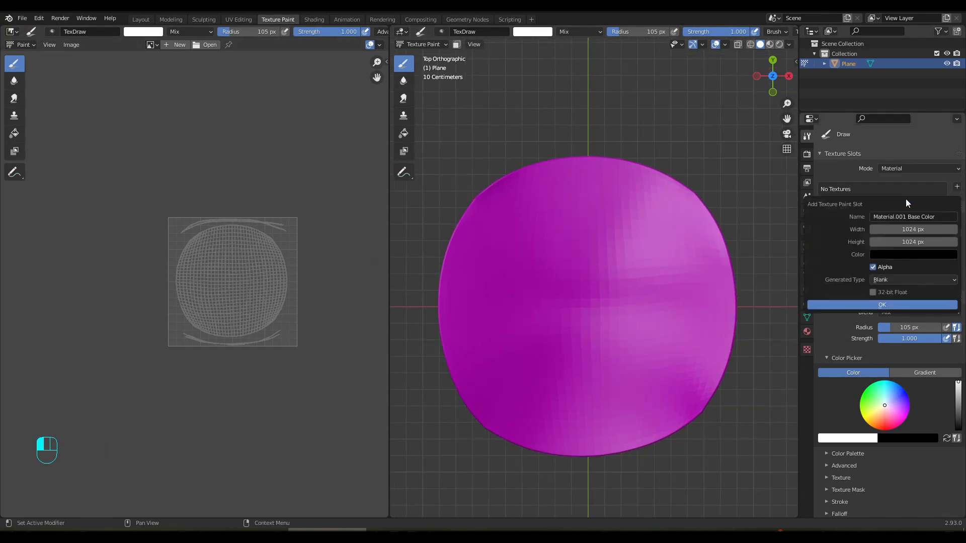
{"action": "left_click", "coordinate": [888, 229]}
{"action": "key", "text": "Return"}
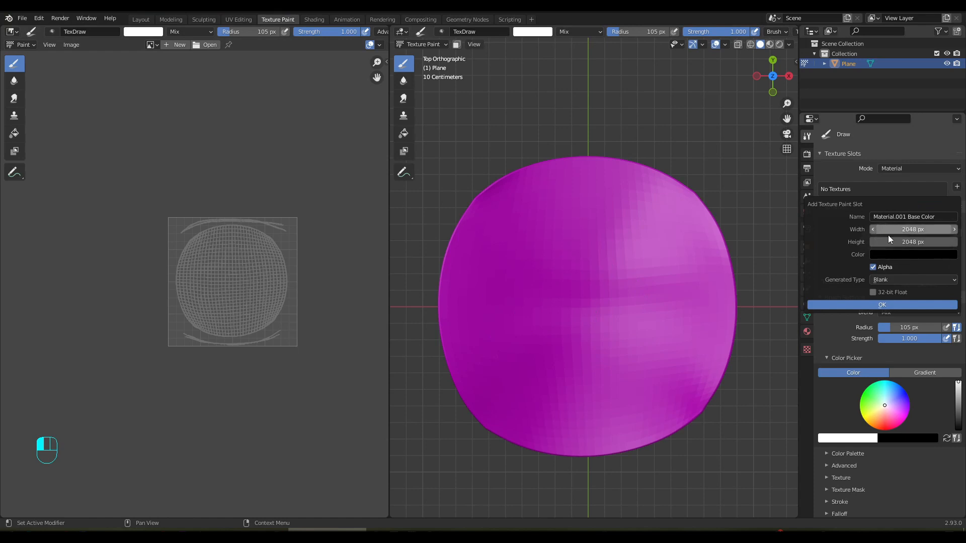
{"action": "left_click", "coordinate": [887, 253]}
{"action": "left_click", "coordinate": [949, 120]}
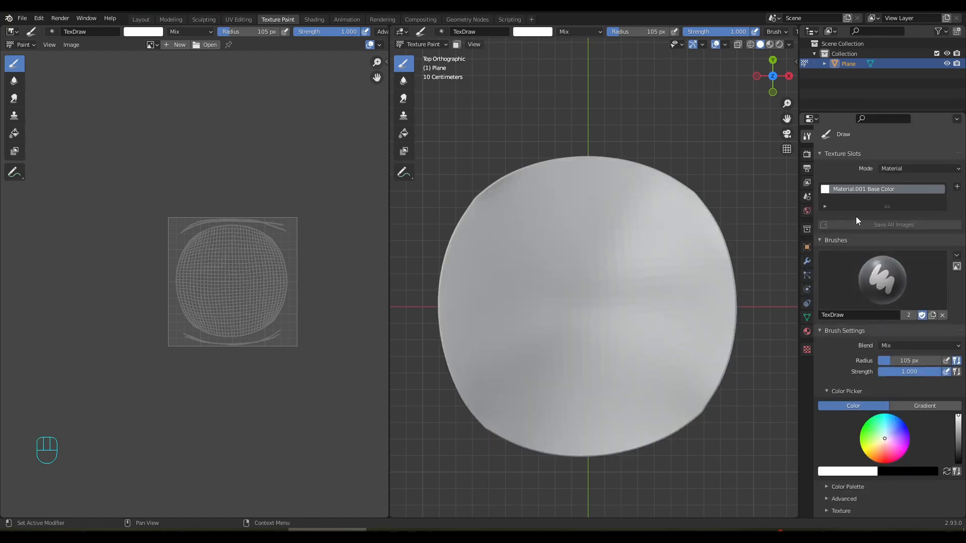
- Display the Material.001 Base Color image in the image editor and expand the paint brush's Texture settings there
{"action": "left_click", "coordinate": [849, 186]}
{"action": "scroll", "coordinate": [242, 256], "scroll_direction": "down", "scroll_amount": 5}
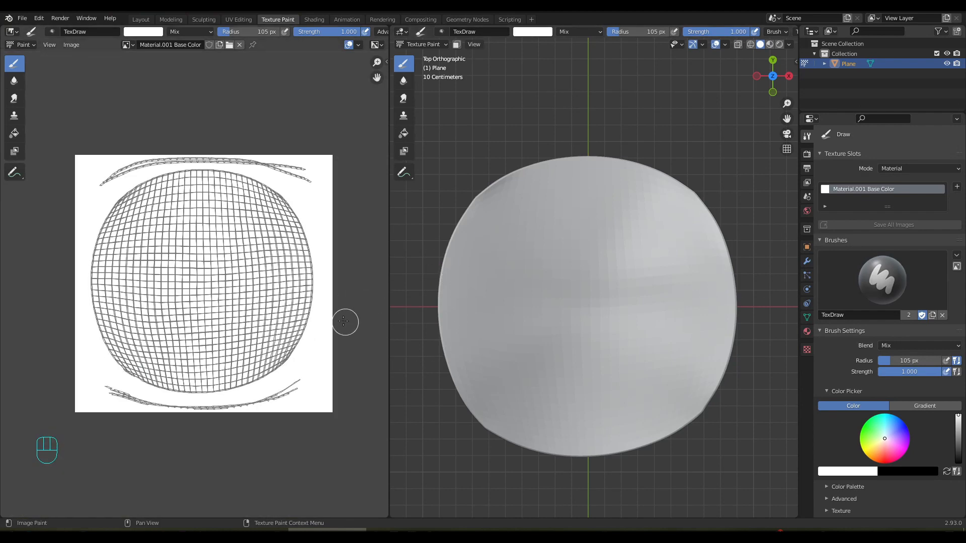
{"action": "key", "text": "n"}
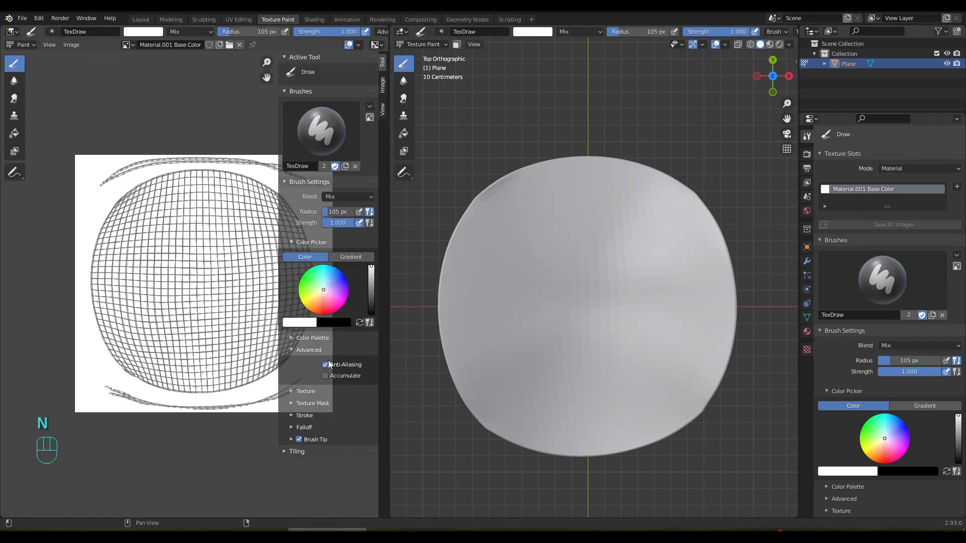
{"action": "left_click", "coordinate": [305, 392]}
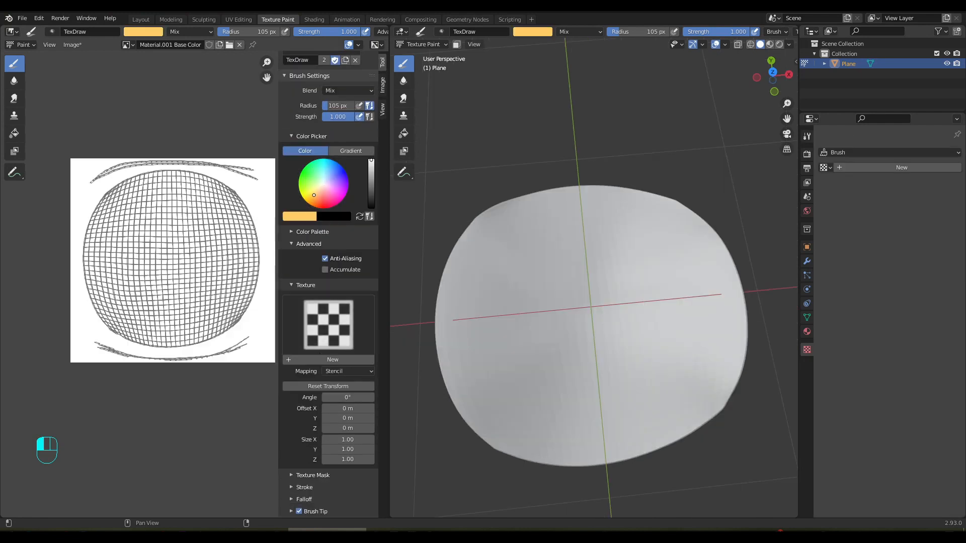
- Flood the whole Base Color image with the light orange color using the Fill tool
{"action": "left_click", "coordinate": [14, 133]}
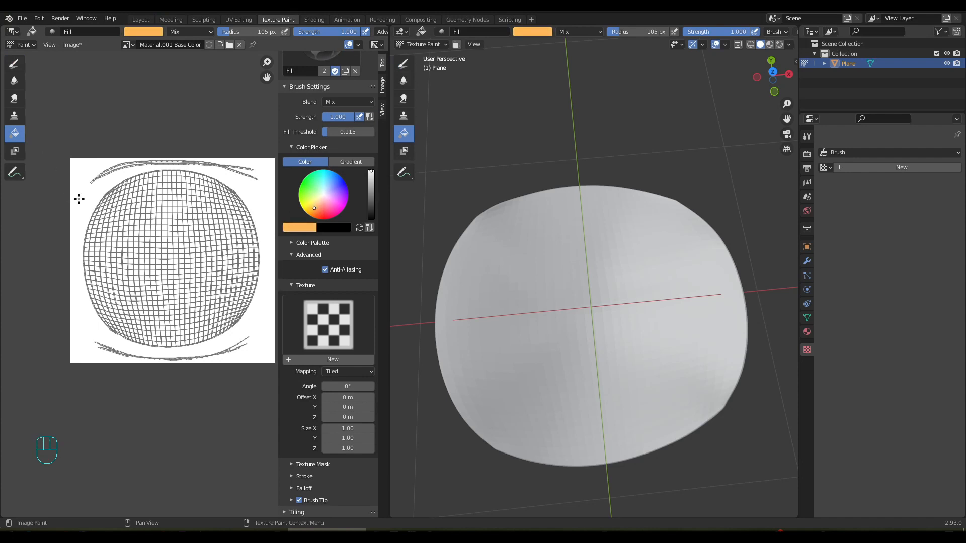
{"action": "left_click", "coordinate": [79, 198]}
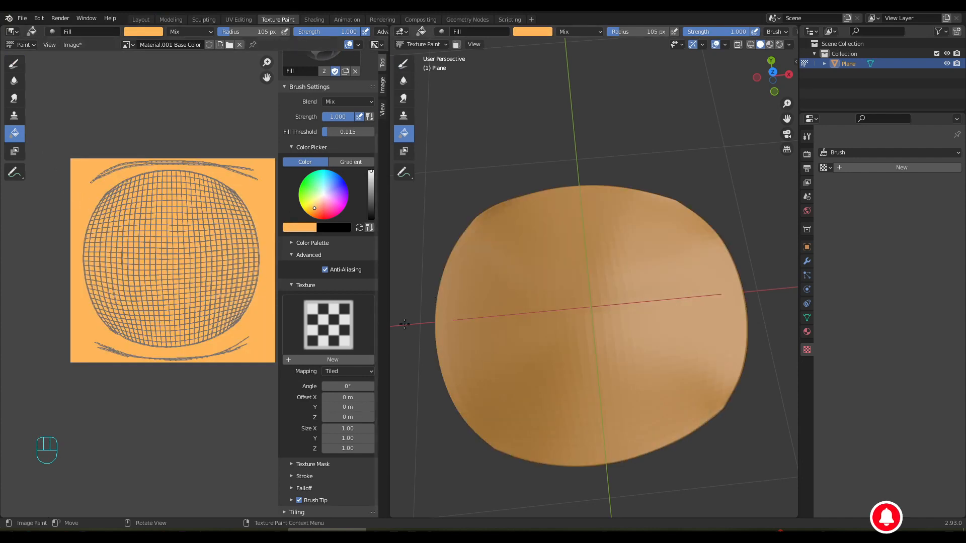
{"action": "left_click", "coordinate": [333, 359]}
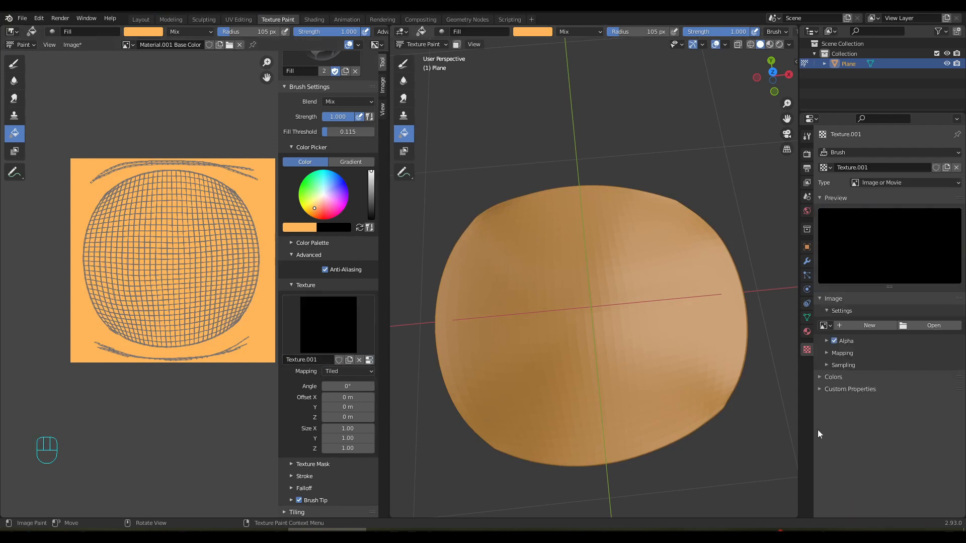
{"action": "left_click", "coordinate": [928, 325]}
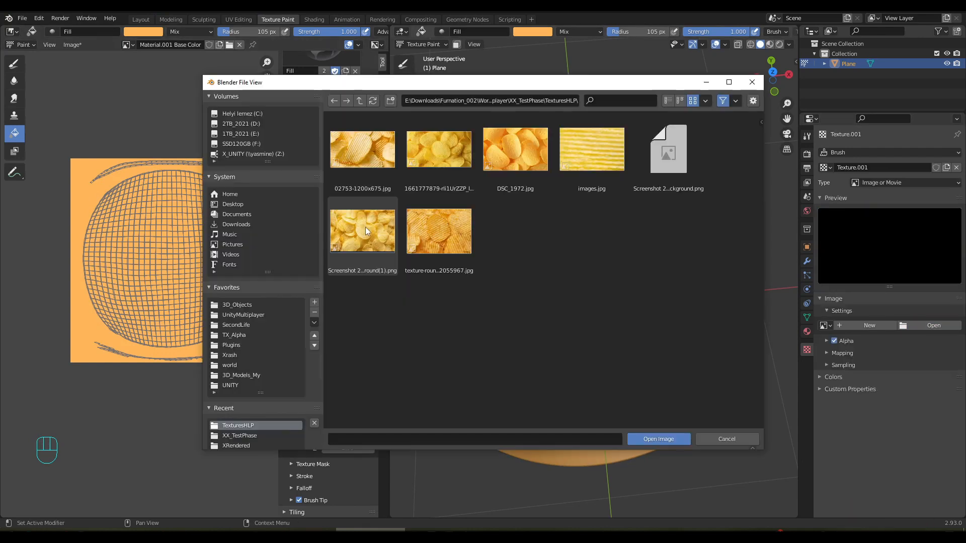
{"action": "double_click", "coordinate": [421, 156]}
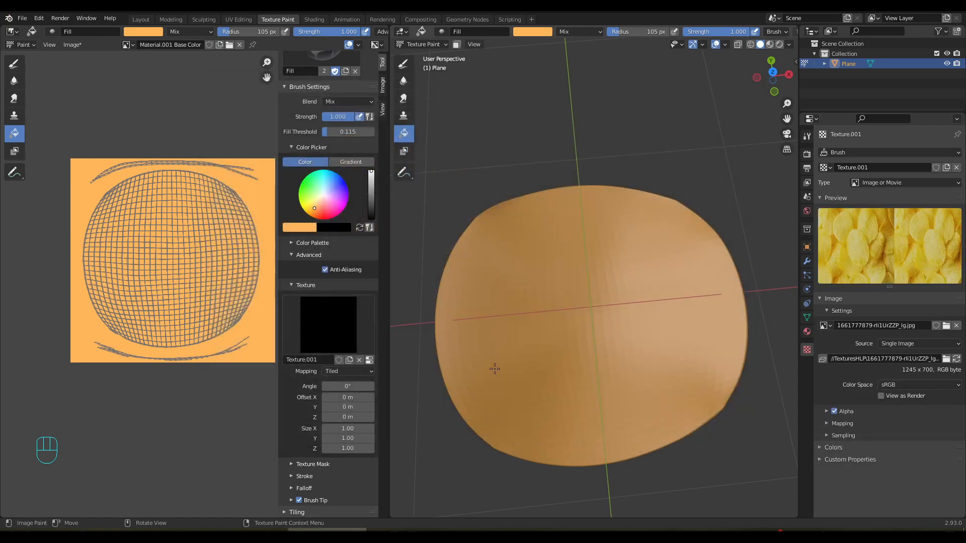
{"action": "left_click", "coordinate": [336, 373]}
{"action": "left_click", "coordinate": [333, 427]}
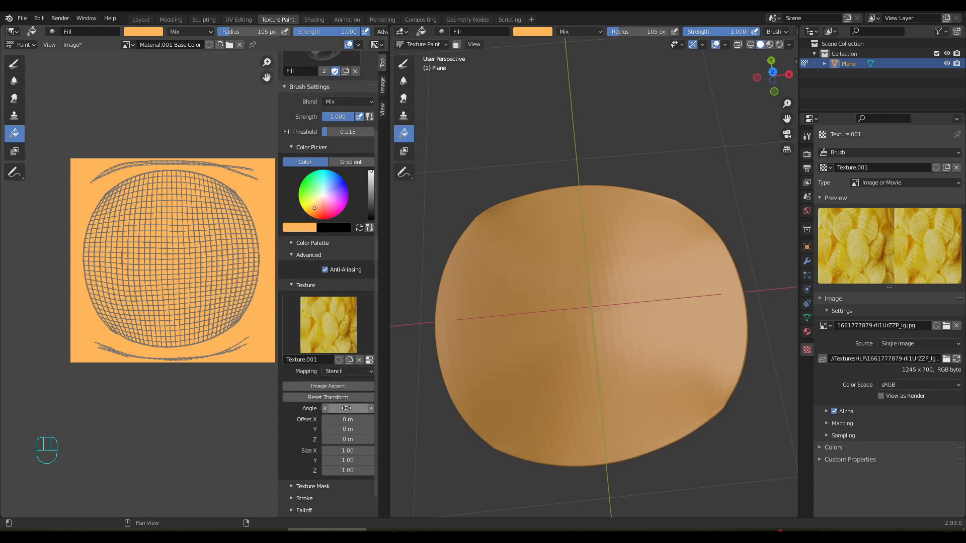
{"action": "left_click", "coordinate": [346, 386]}
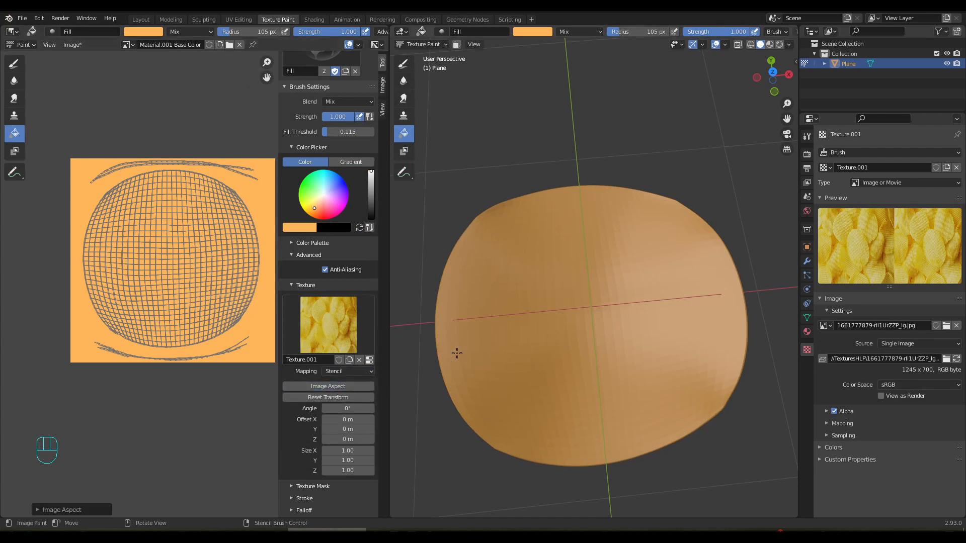
- Assign Texture.001 to the TexDraw brush and set the brush color to white with all RGB values at 1.0
{"action": "left_click", "coordinate": [16, 66]}
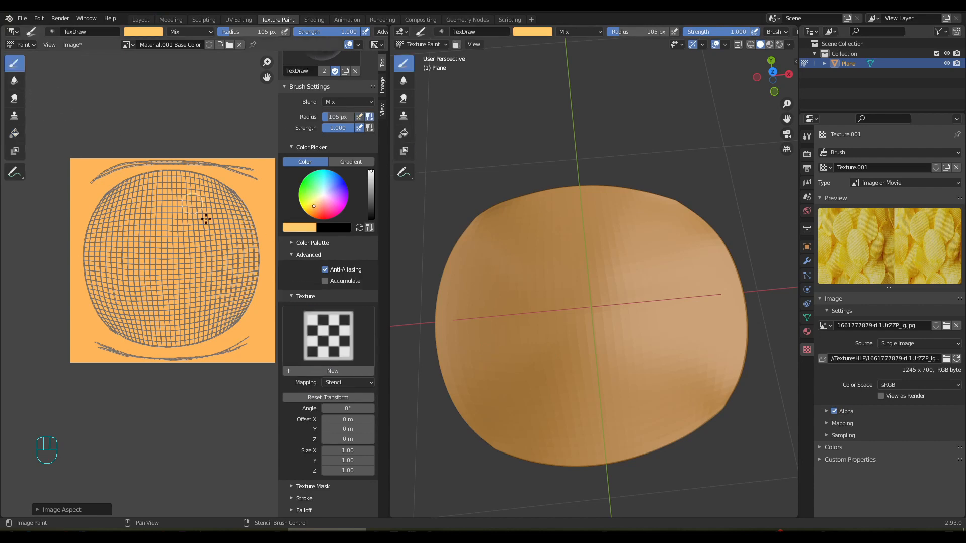
{"action": "left_click", "coordinate": [330, 355]}
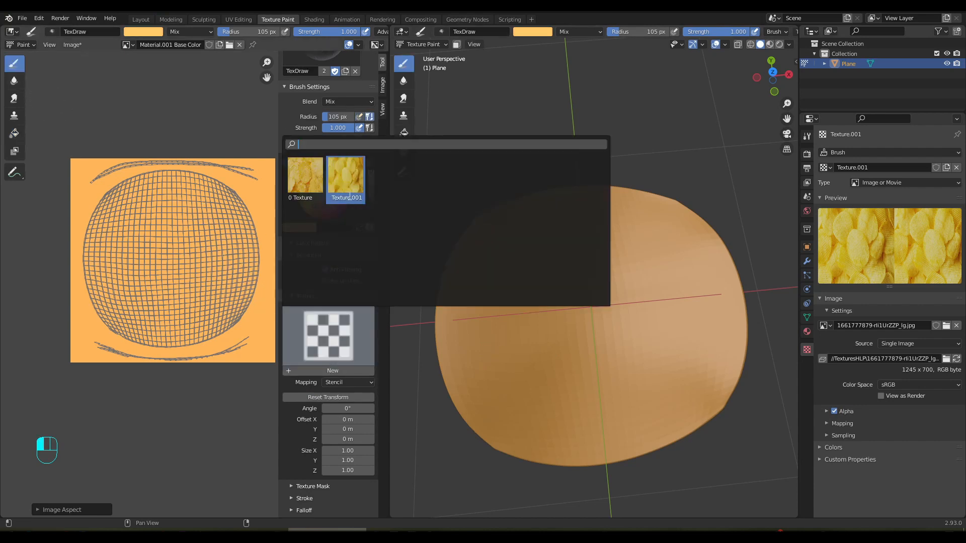
{"action": "left_click", "coordinate": [346, 177]}
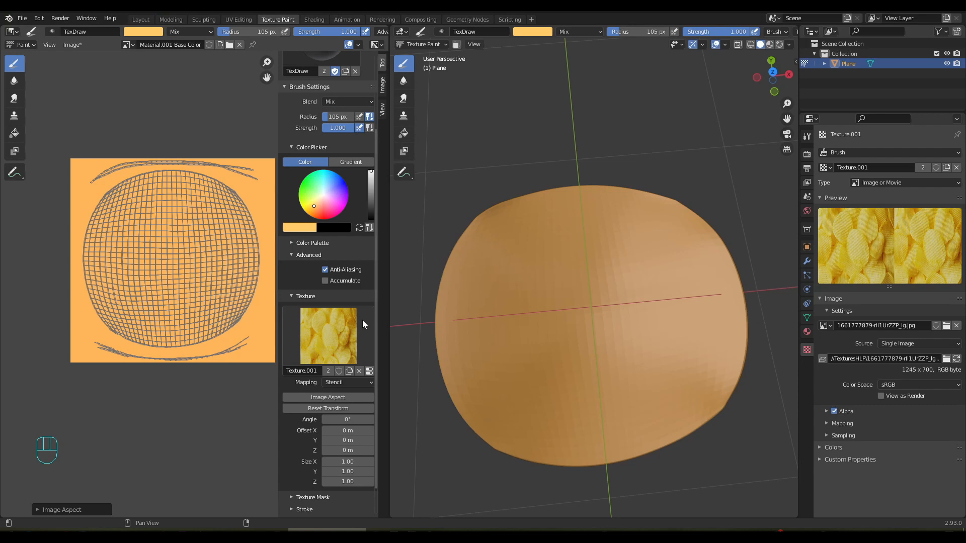
{"action": "left_click", "coordinate": [306, 229]}
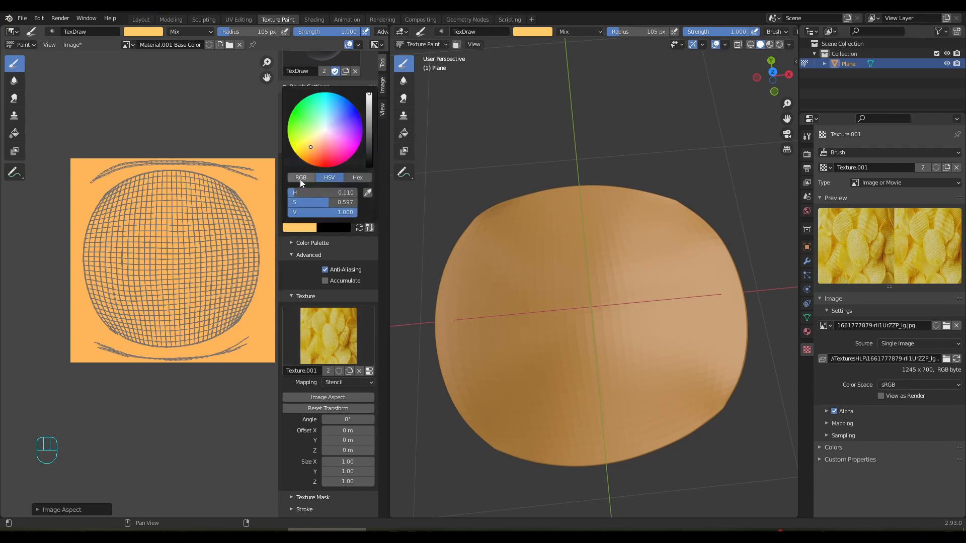
{"action": "left_click_drag", "start_coordinate": [320, 192], "coordinate": [320, 211]}
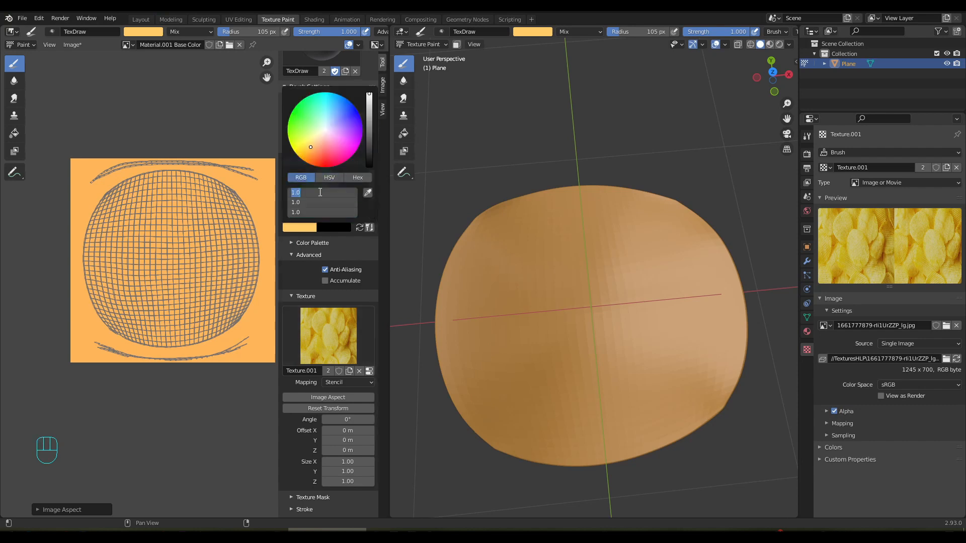
{"action": "key", "text": "Return"}
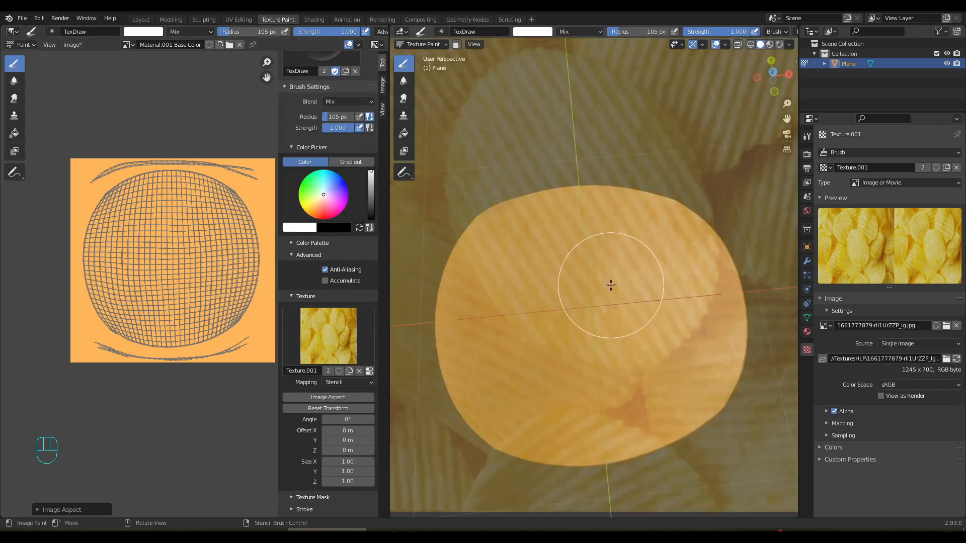
- Place the ridged chip stencil over the model in the 3D view and rotate it to about 75.2°
{"action": "right_click_drag", "start_coordinate": [611, 285], "coordinate": [603, 325], "text": "shift"}
{"action": "key", "text": "a"}
{"action": "mouse_move", "coordinate": [725, 413]}
{"action": "right_mouse_down"}
{"action": "mouse_move", "coordinate": [729, 406]}
{"action": "mouse_move", "coordinate": [709, 448]}
{"action": "mouse_move", "coordinate": [746, 422]}
{"action": "mouse_move", "coordinate": [716, 443]}
{"action": "mouse_move", "coordinate": [737, 426]}
{"action": "mouse_move", "coordinate": [785, 282]}
{"action": "mouse_move", "coordinate": [718, 155]}
{"action": "mouse_move", "coordinate": [647, 210]}
{"action": "mouse_move", "coordinate": [656, 306]}
{"action": "mouse_move", "coordinate": [696, 349]}
{"action": "mouse_move", "coordinate": [684, 355]}
{"action": "mouse_move", "coordinate": [710, 387]}
{"action": "right_mouse_up"}
{"action": "key", "text": "a"}
{"action": "key", "text": "a"}
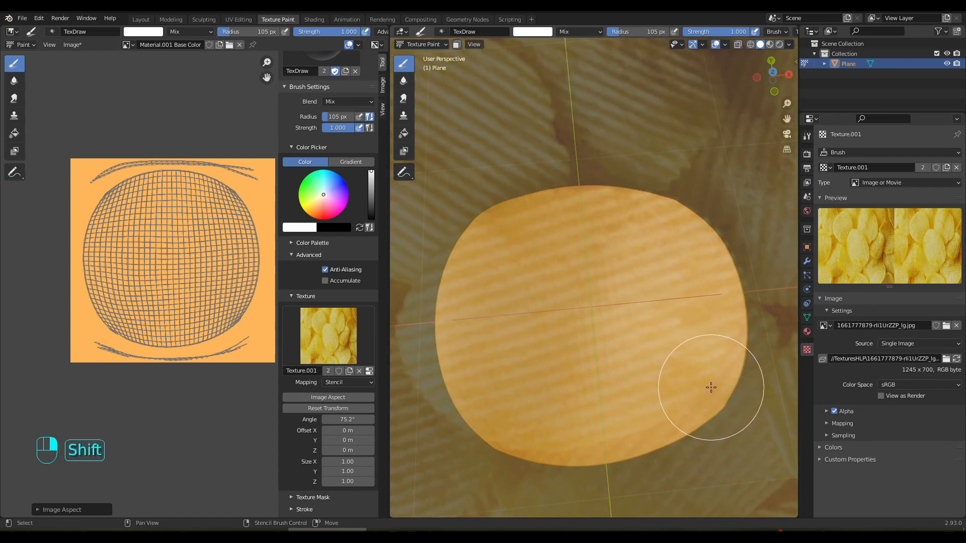
- Paint the ridged stencil texture over the chip's entire upper surface in the 3D view
{"action": "mouse_move", "coordinate": [599, 204]}
{"action": "left_mouse_down"}
{"action": "mouse_move", "coordinate": [530, 215]}
{"action": "mouse_move", "coordinate": [482, 254]}
{"action": "mouse_move", "coordinate": [647, 236]}
{"action": "mouse_move", "coordinate": [460, 328]}
{"action": "mouse_move", "coordinate": [472, 401]}
{"action": "mouse_move", "coordinate": [667, 286]}
{"action": "left_mouse_up"}
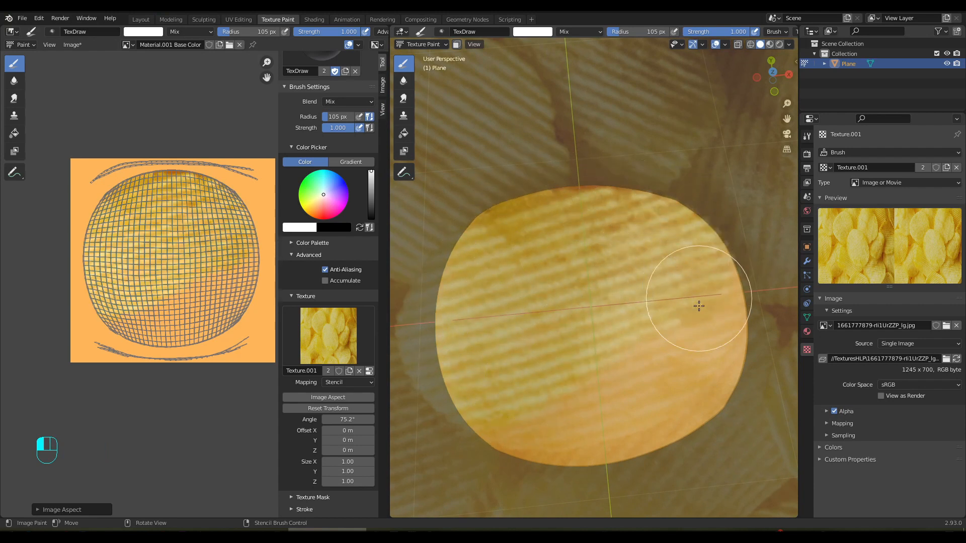
{"action": "mouse_move", "coordinate": [610, 339]}
{"action": "left_mouse_down"}
{"action": "mouse_move", "coordinate": [560, 406]}
{"action": "mouse_move", "coordinate": [681, 412]}
{"action": "left_mouse_up"}
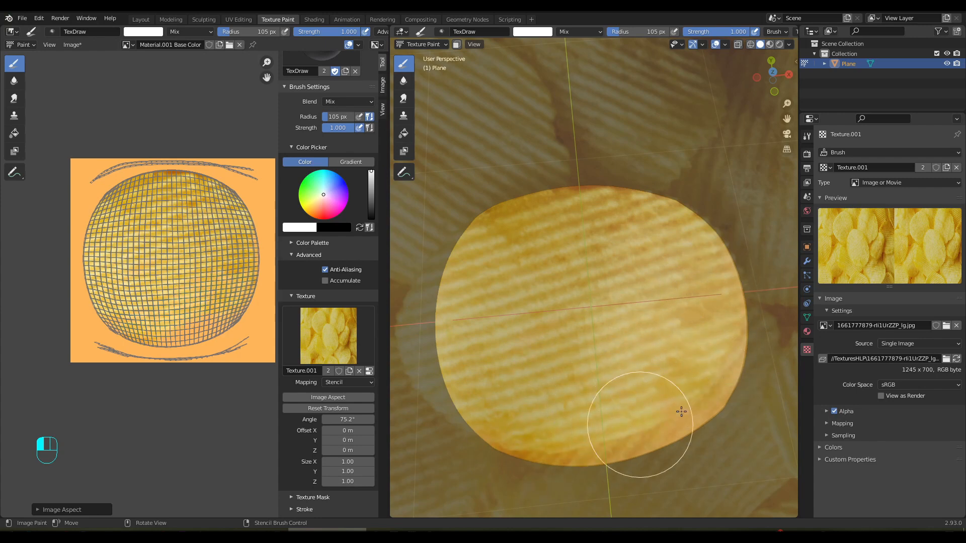
{"action": "mouse_move", "coordinate": [506, 447]}
{"action": "left_mouse_down"}
{"action": "mouse_move", "coordinate": [604, 425]}
{"action": "mouse_move", "coordinate": [619, 440]}
{"action": "mouse_move", "coordinate": [523, 437]}
{"action": "mouse_move", "coordinate": [616, 457]}
{"action": "mouse_move", "coordinate": [701, 402]}
{"action": "mouse_move", "coordinate": [754, 328]}
{"action": "left_mouse_up"}
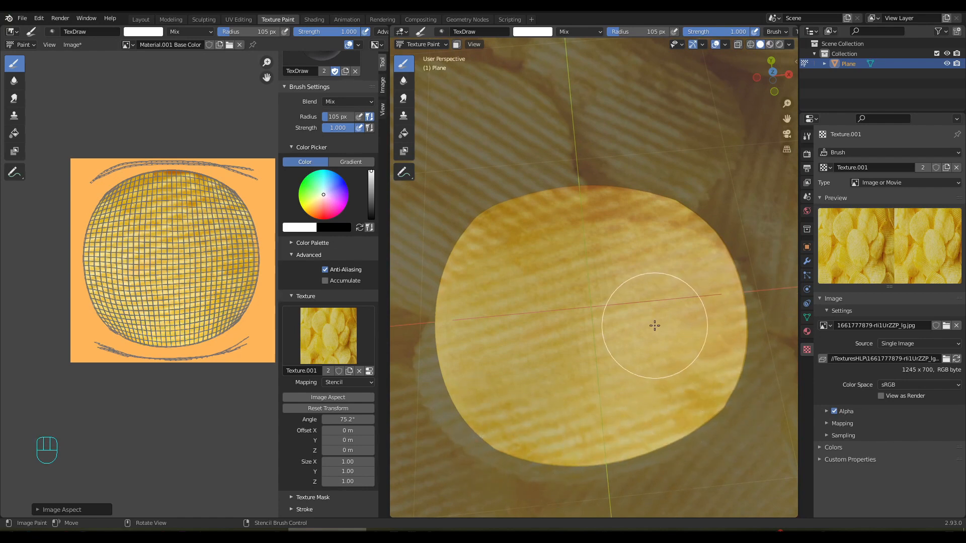
- Paint the chip texture over the thin rim islands in the image editor, repositioning the stencil for each stretch
{"action": "right_click_drag", "start_coordinate": [654, 326], "coordinate": [643, 306]}
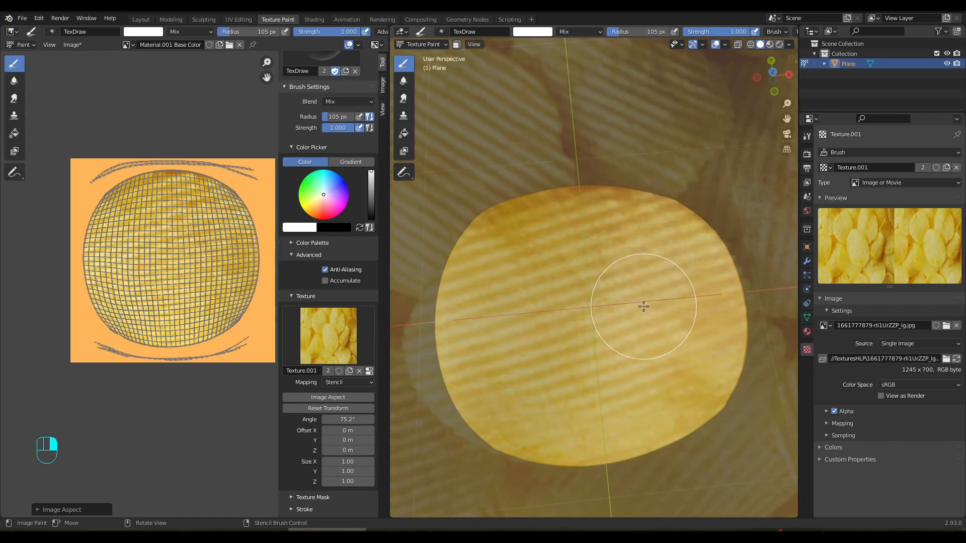
{"action": "middle_click_drag", "start_coordinate": [643, 298], "coordinate": [482, 231]}
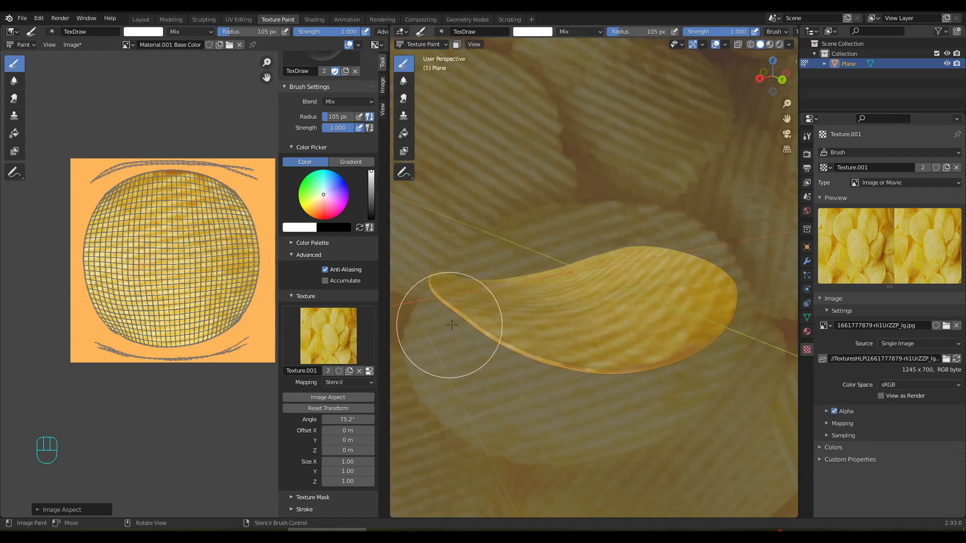
{"action": "right_click_drag", "start_coordinate": [516, 347], "coordinate": [571, 328], "text": "shift"}
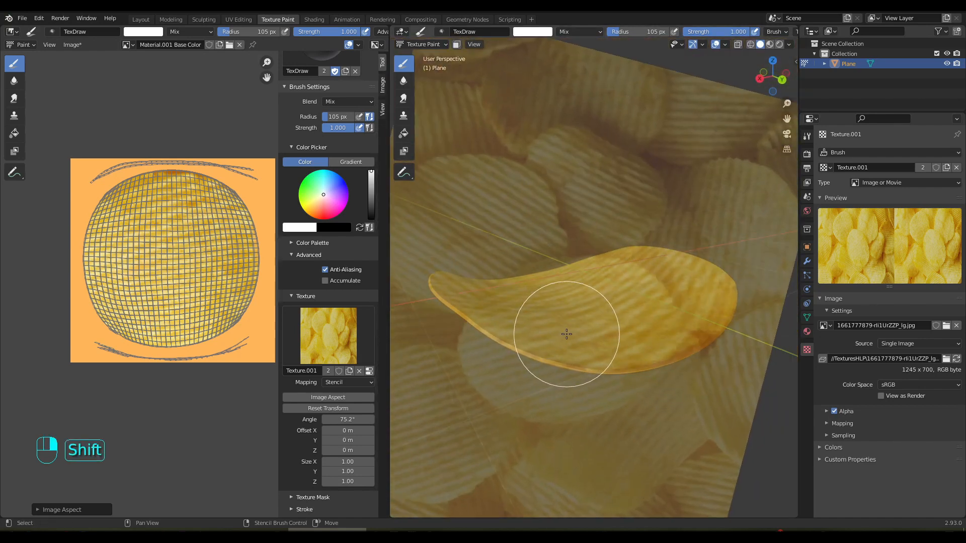
{"action": "middle_click_drag", "start_coordinate": [550, 353], "coordinate": [546, 334]}
{"action": "scroll", "coordinate": [193, 335], "scroll_direction": "up", "scroll_amount": 1}
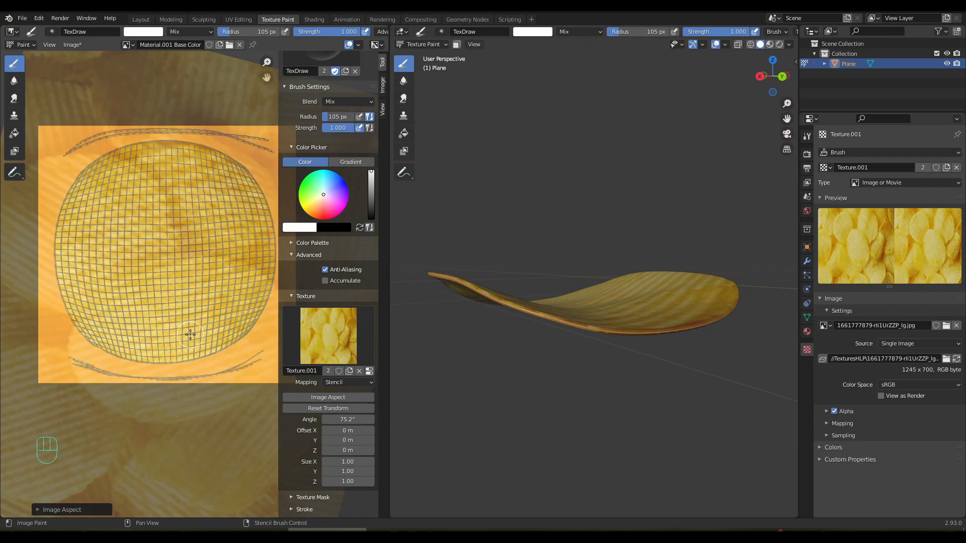
{"action": "middle_click_drag", "start_coordinate": [189, 334], "coordinate": [189, 309], "text": "shift"}
{"action": "right_click_drag", "start_coordinate": [187, 309], "coordinate": [167, 268]}
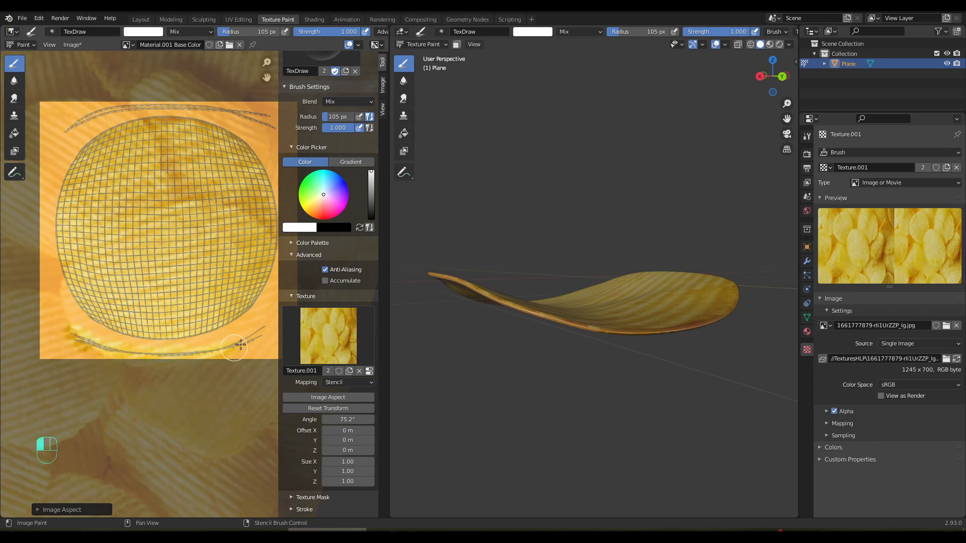
{"action": "right_click_drag", "start_coordinate": [223, 245], "coordinate": [228, 365]}
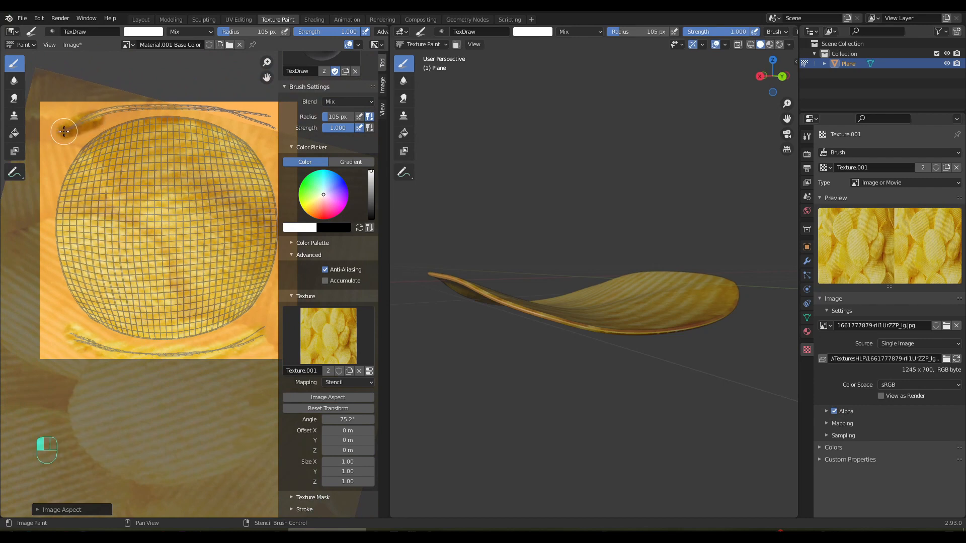
{"action": "right_click_drag", "start_coordinate": [145, 158], "coordinate": [79, 133]}
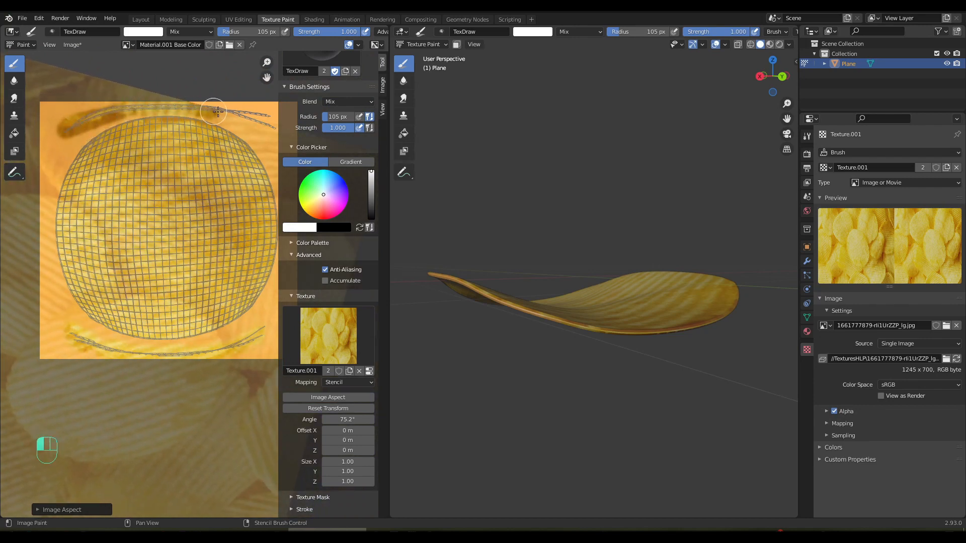
{"action": "right_click_drag", "start_coordinate": [234, 119], "coordinate": [203, 128]}
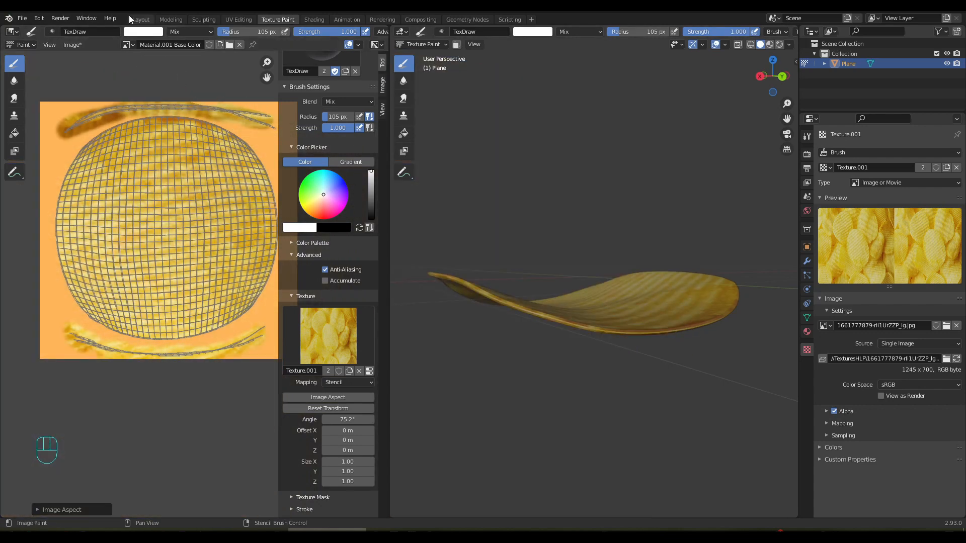
- Show the chip with Material Preview shading in the Layout workspace and inspect its painted surface from several angles
{"action": "left_click", "coordinate": [142, 21]}
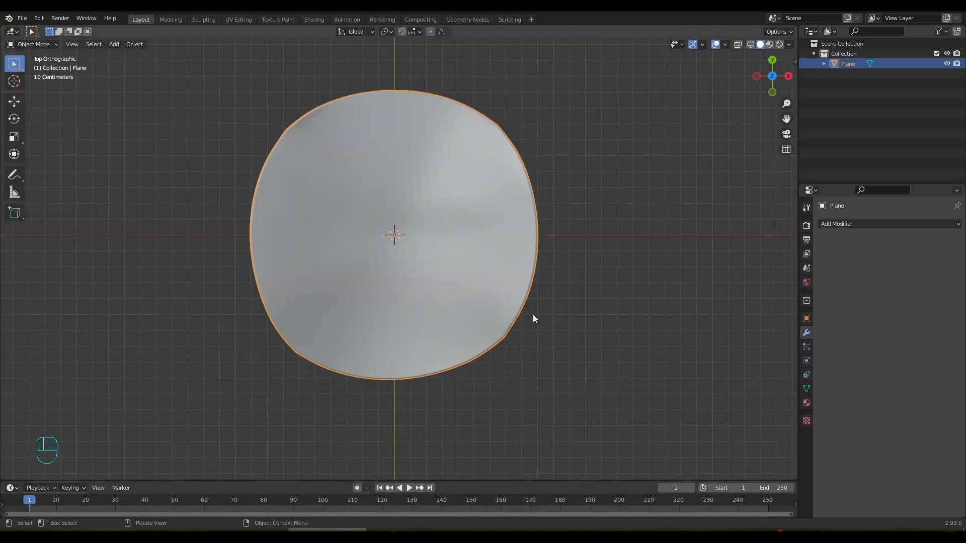
{"action": "left_click", "coordinate": [769, 44]}
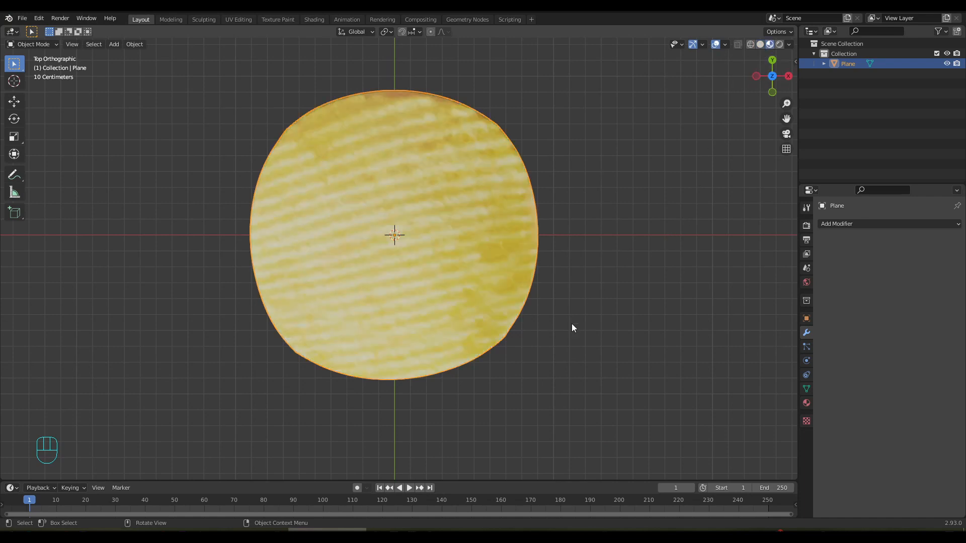
{"action": "middle_click_drag", "start_coordinate": [571, 328], "coordinate": [195, 328]}
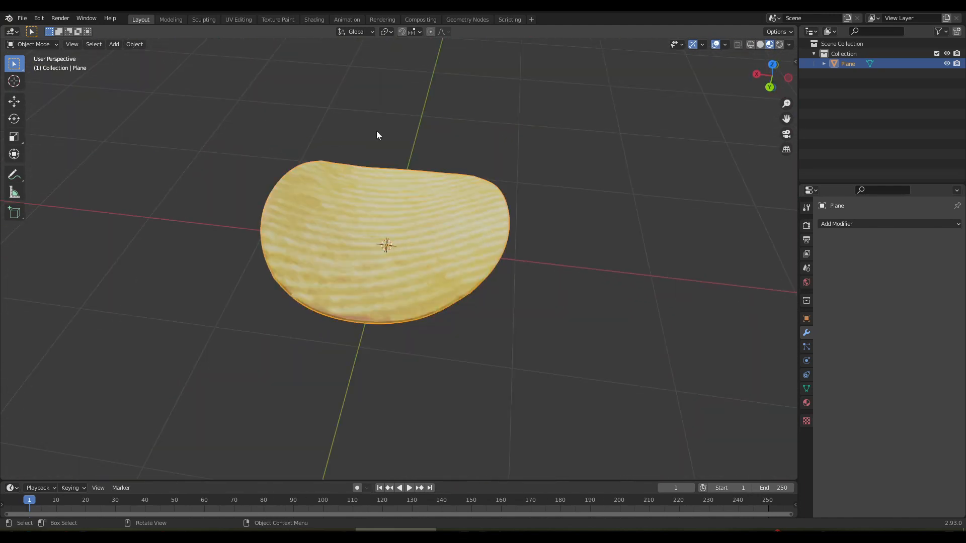
- Switch to the Shading workspace and frame the chip closely in its 3D view
{"action": "left_click", "coordinate": [316, 22]}
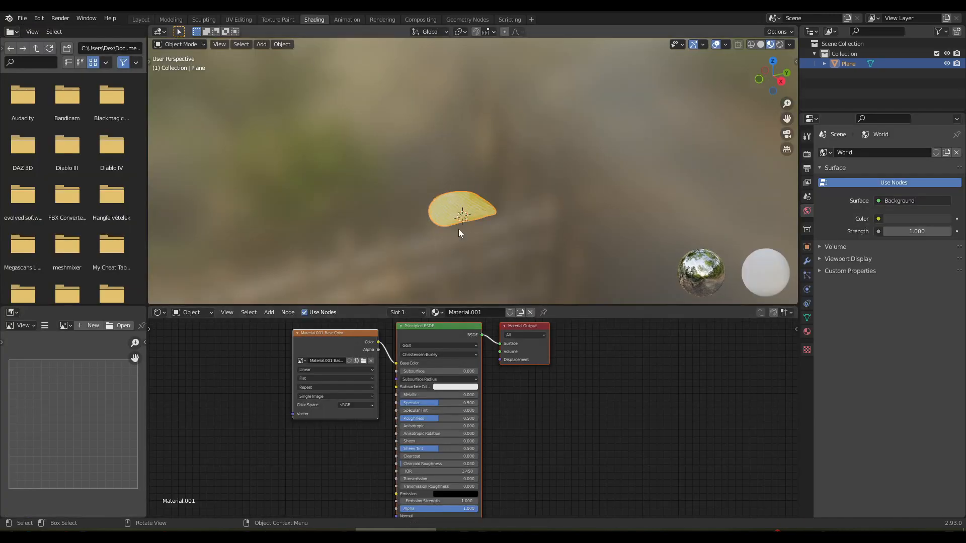
{"action": "middle_click_drag", "start_coordinate": [471, 229], "coordinate": [475, 144], "text": "shift"}
{"action": "middle_click_drag", "start_coordinate": [475, 144], "coordinate": [475, 182]}
{"action": "scroll", "coordinate": [467, 197], "scroll_direction": "up", "scroll_amount": 4}
{"action": "scroll", "coordinate": [468, 193], "scroll_direction": "up", "scroll_amount": 2}
{"action": "scroll", "coordinate": [470, 349], "scroll_direction": "down", "scroll_amount": 2}
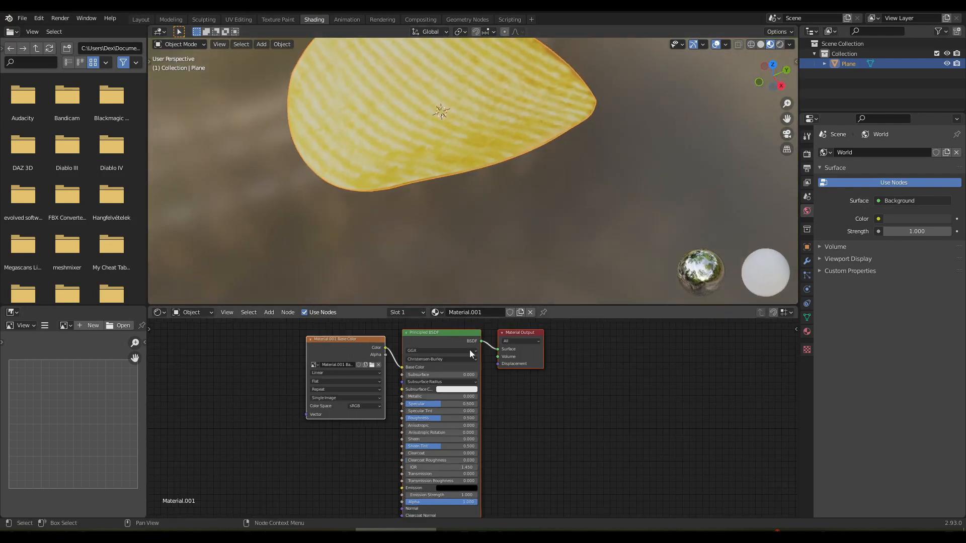
- Space the Base Color image node away from the Principled BSDF and add a Bump node between them
{"action": "middle_click_drag", "start_coordinate": [523, 405], "coordinate": [582, 401]}
{"action": "left_click_drag", "start_coordinate": [406, 351], "coordinate": [287, 355]}
{"action": "left_click", "coordinate": [394, 338]}
{"action": "key", "text": "shift+a"}
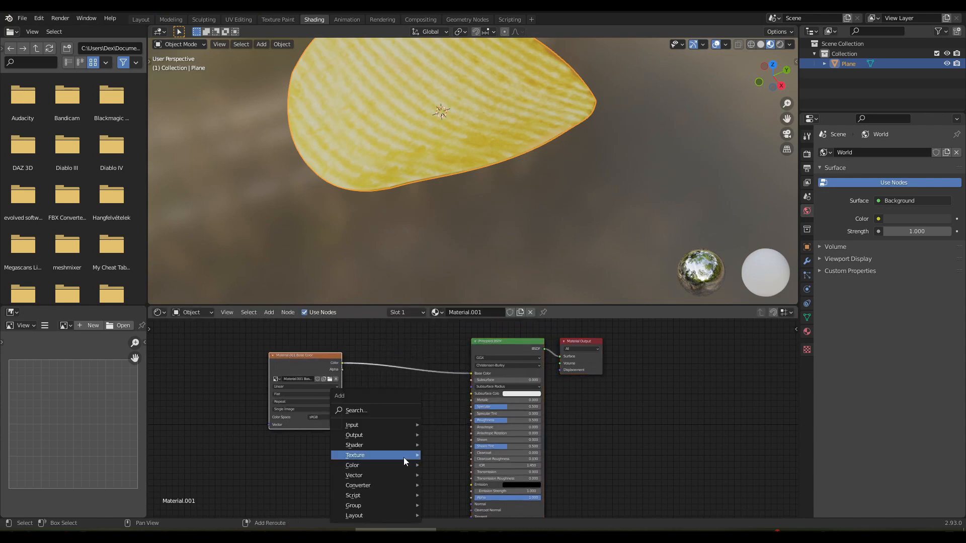
{"action": "left_click", "coordinate": [368, 411]}
{"action": "type", "text": "bum"}
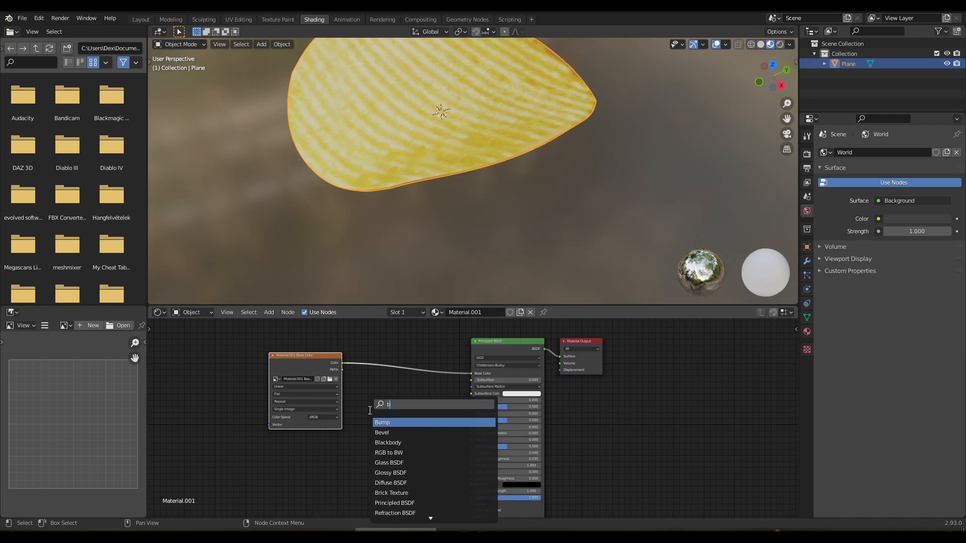
{"action": "left_click", "coordinate": [382, 422]}
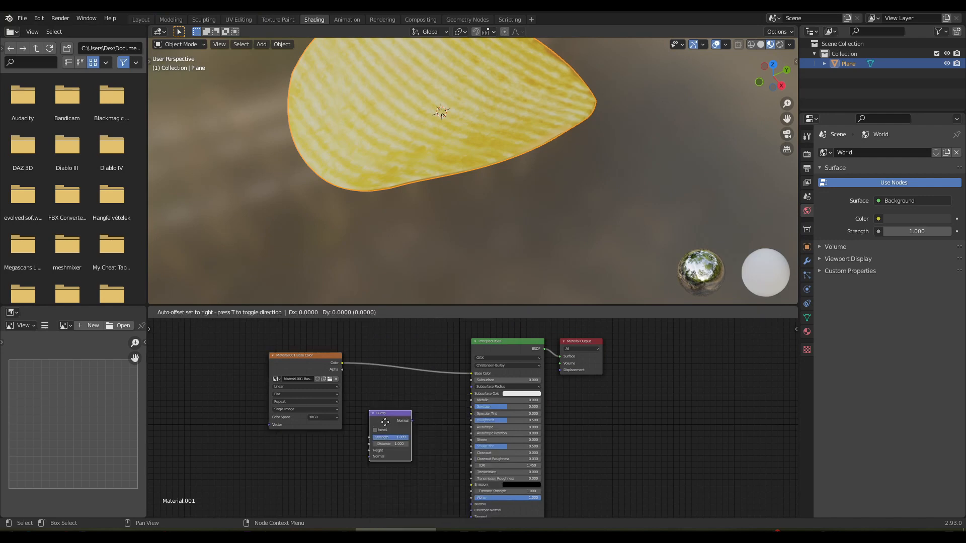
{"action": "left_click", "coordinate": [411, 434]}
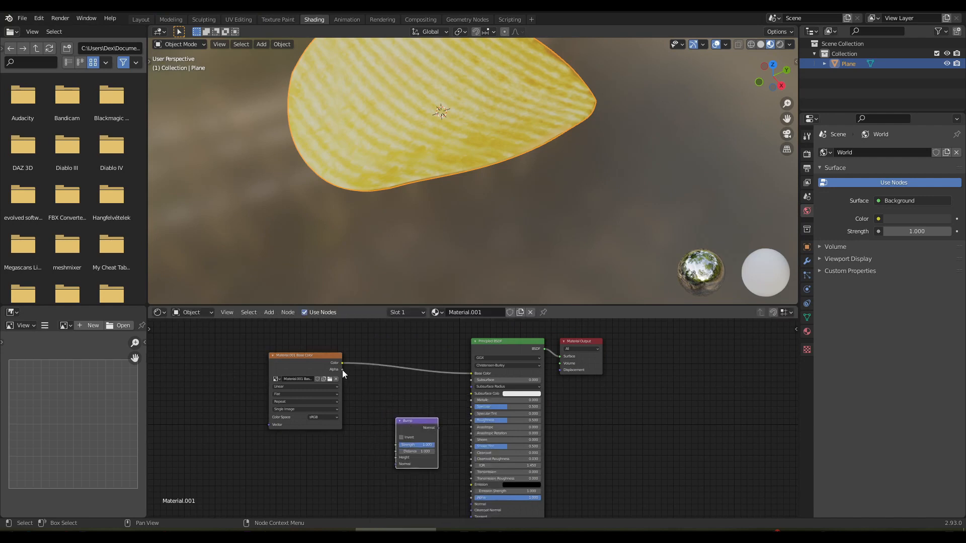
- Connect the Base Color image node's Color output to the Bump node's Height input
{"action": "left_click_drag", "start_coordinate": [342, 363], "coordinate": [395, 457]}
{"action": "scroll", "coordinate": [422, 412], "scroll_direction": "up", "scroll_amount": 3}
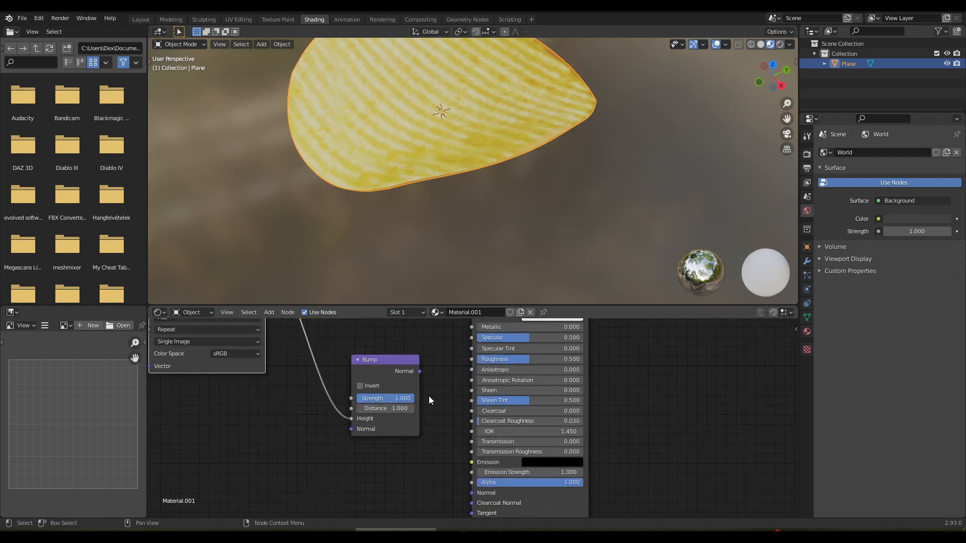
- Connect the Bump node's Normal output to the Principled BSDF's Normal input and view the chip from another angle
{"action": "scroll", "coordinate": [429, 400], "scroll_direction": "down", "scroll_amount": 4}
{"action": "scroll", "coordinate": [412, 405], "scroll_direction": "up", "scroll_amount": 4}
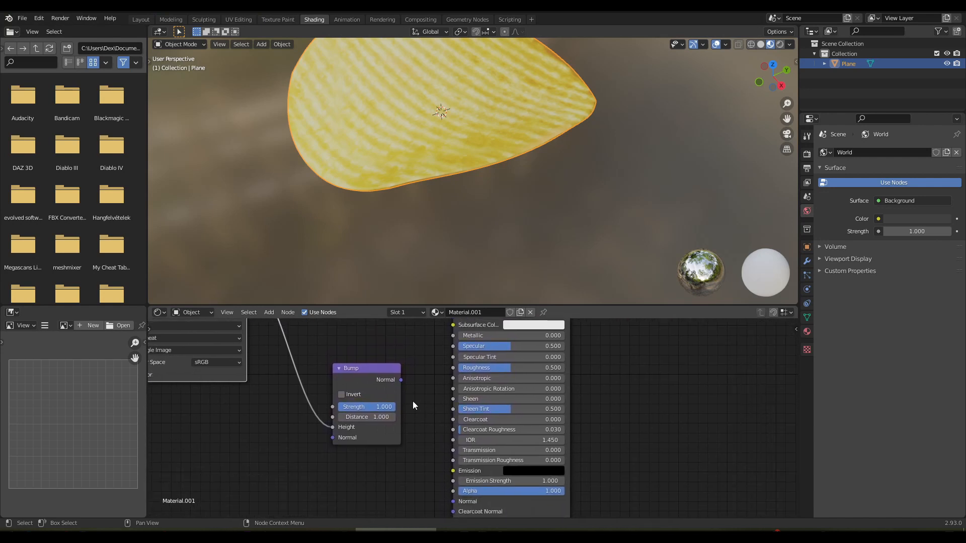
{"action": "left_click_drag", "start_coordinate": [401, 380], "coordinate": [451, 501]}
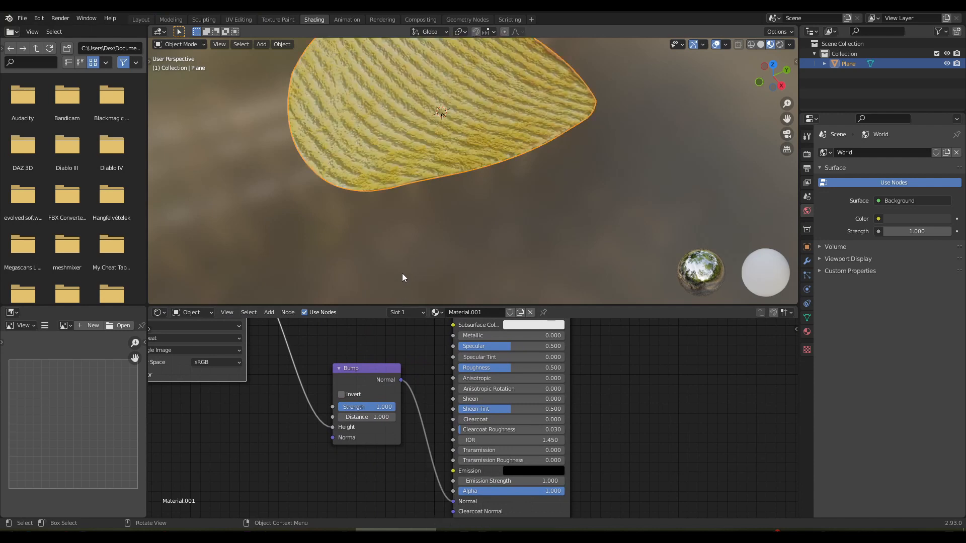
{"action": "middle_click_drag", "start_coordinate": [408, 234], "coordinate": [468, 191]}
- Insert a ColorRamp node on the link between the Base Color image node and the Bump node's Height input
{"action": "middle_click_drag", "start_coordinate": [324, 367], "coordinate": [431, 417]}
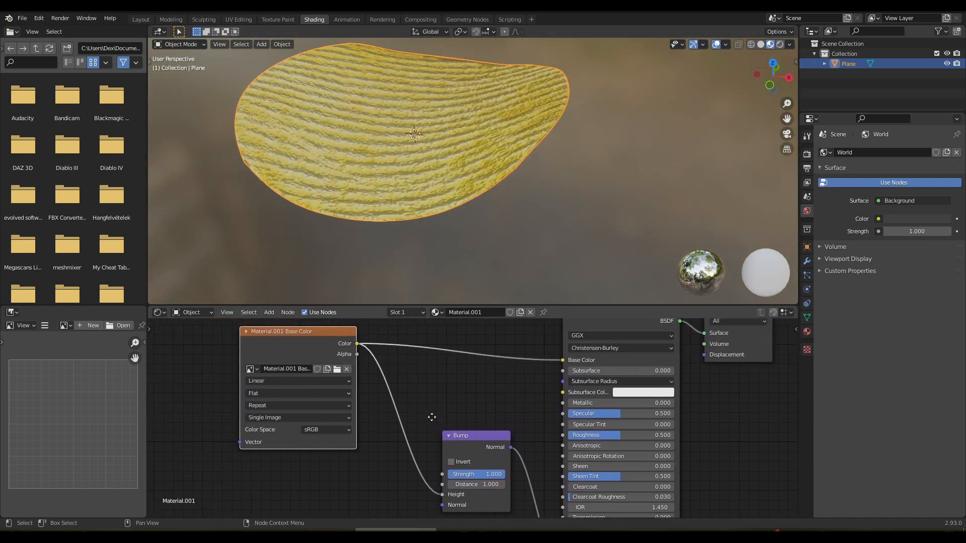
{"action": "key", "text": "shift+a"}
{"action": "left_click", "coordinate": [424, 415]}
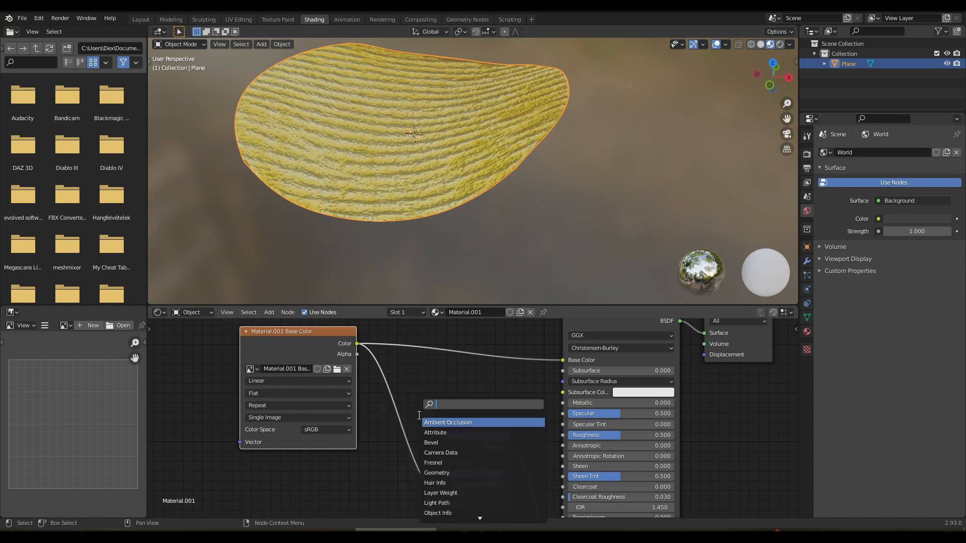
{"action": "type", "text": "colo"}
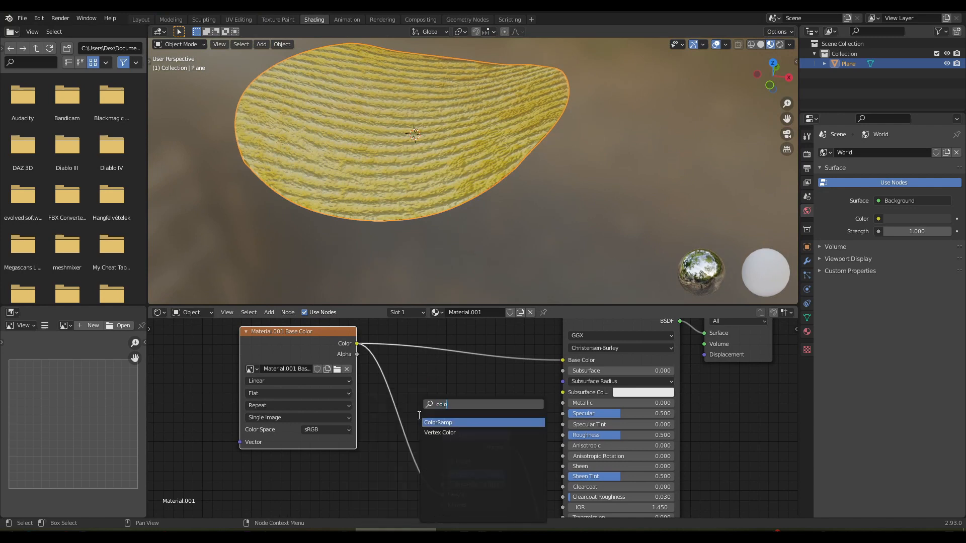
{"action": "key", "text": "Return"}
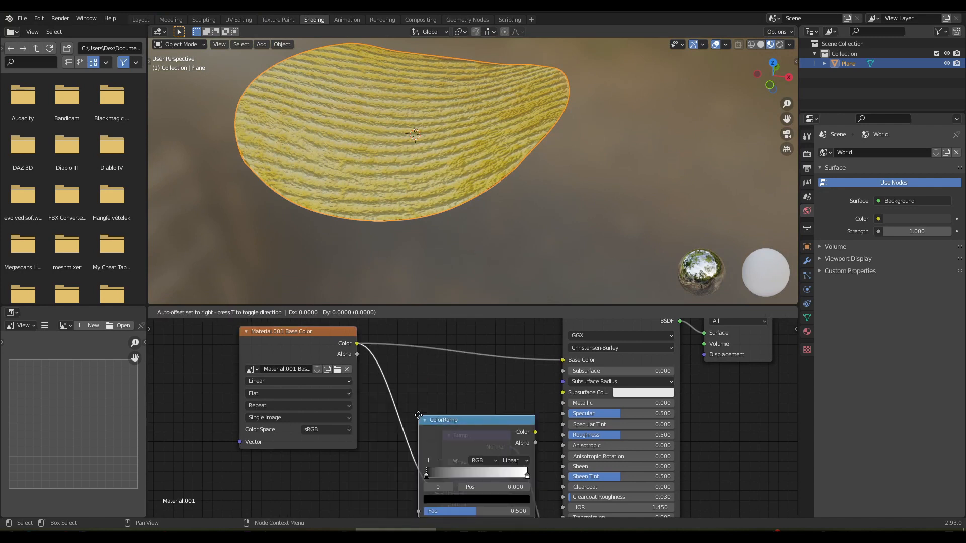
{"action": "left_click", "coordinate": [397, 385]}
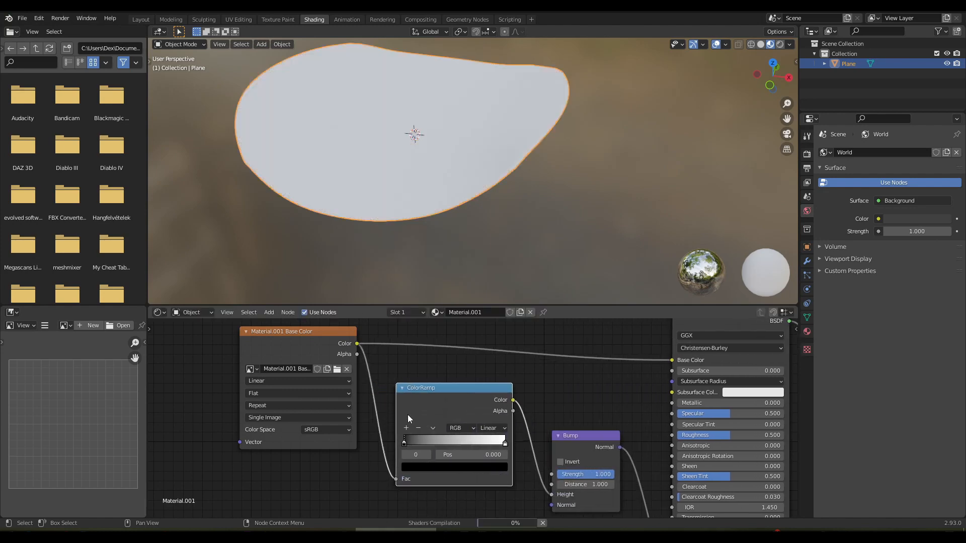
- Move the ColorRamp's white stop slightly inward and set its black stop to position 0.518
{"action": "mouse_move", "coordinate": [501, 447]}
{"action": "left_mouse_down"}
{"action": "mouse_move", "coordinate": [442, 445]}
{"action": "mouse_move", "coordinate": [488, 458]}
{"action": "left_mouse_up"}
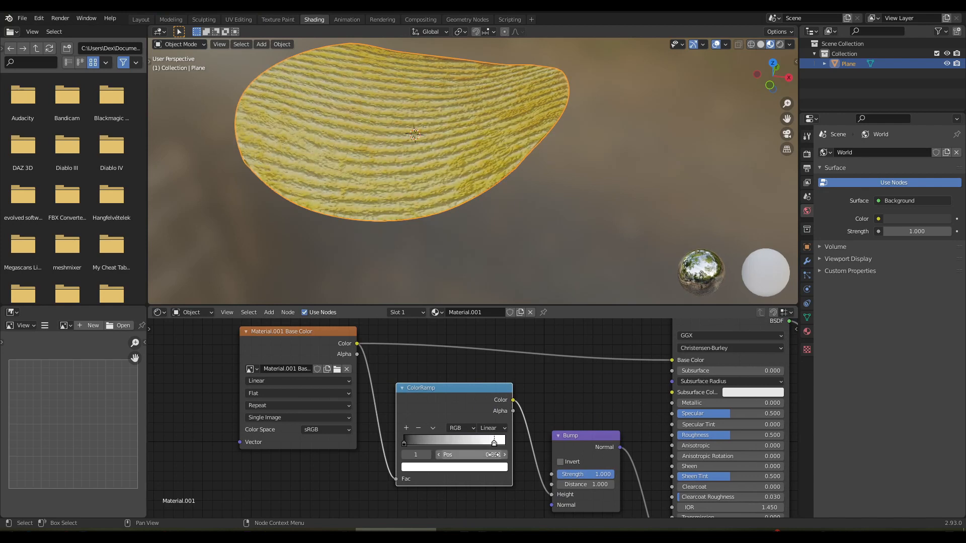
{"action": "left_click_drag", "start_coordinate": [406, 447], "coordinate": [460, 451]}
{"action": "left_click", "coordinate": [406, 443]}
- Lower the Bump node's Strength to 0.442 and check the chip's surface
{"action": "middle_click_drag", "start_coordinate": [453, 233], "coordinate": [439, 203]}
{"action": "scroll", "coordinate": [543, 391], "scroll_direction": "up", "scroll_amount": 2}
{"action": "middle_click_drag", "start_coordinate": [545, 393], "coordinate": [431, 306]}
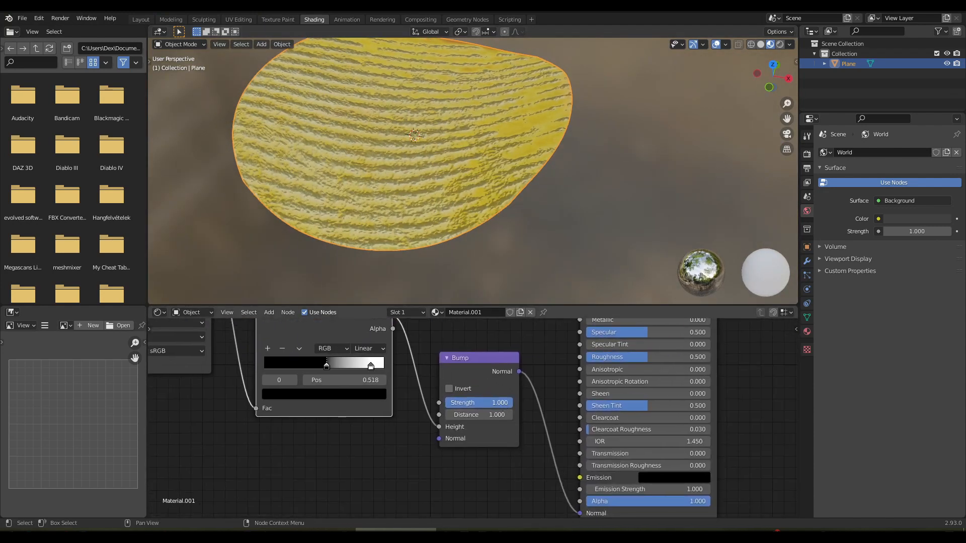
{"action": "left_click_drag", "start_coordinate": [505, 403], "coordinate": [465, 403]}
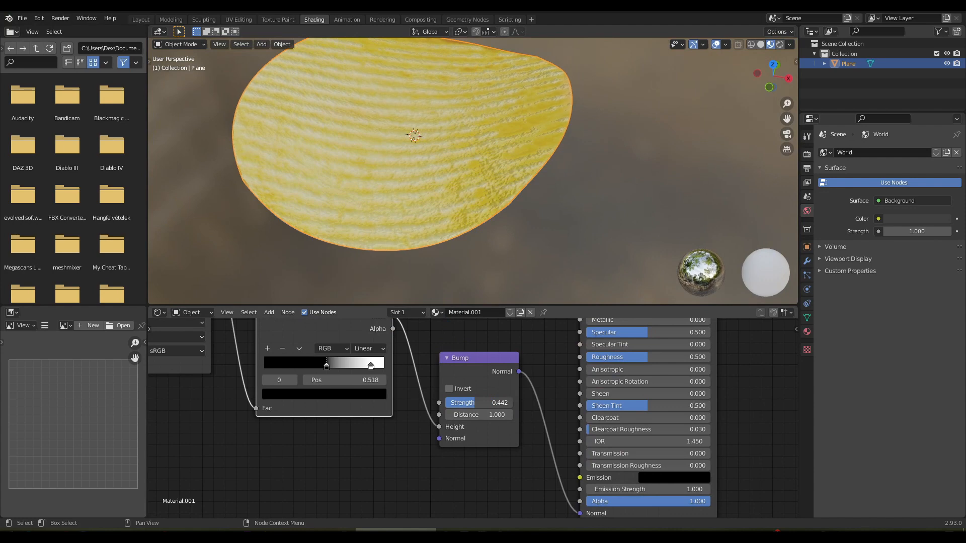
{"action": "mouse_move", "coordinate": [441, 223]}
{"action": "middle_mouse_down"}
{"action": "mouse_move", "coordinate": [452, 290]}
{"action": "mouse_move", "coordinate": [487, 267]}
{"action": "mouse_move", "coordinate": [547, 132]}
{"action": "mouse_move", "coordinate": [573, 302]}
{"action": "mouse_move", "coordinate": [625, 170]}
{"action": "mouse_move", "coordinate": [685, 224]}
{"action": "mouse_move", "coordinate": [532, 262]}
{"action": "mouse_move", "coordinate": [403, 243]}
{"action": "mouse_move", "coordinate": [321, 151]}
{"action": "middle_mouse_up"}
- Switch to the Layout workspace, add a plane mesh under the chip and scale it up to about 5.647
{"action": "left_click", "coordinate": [145, 21]}
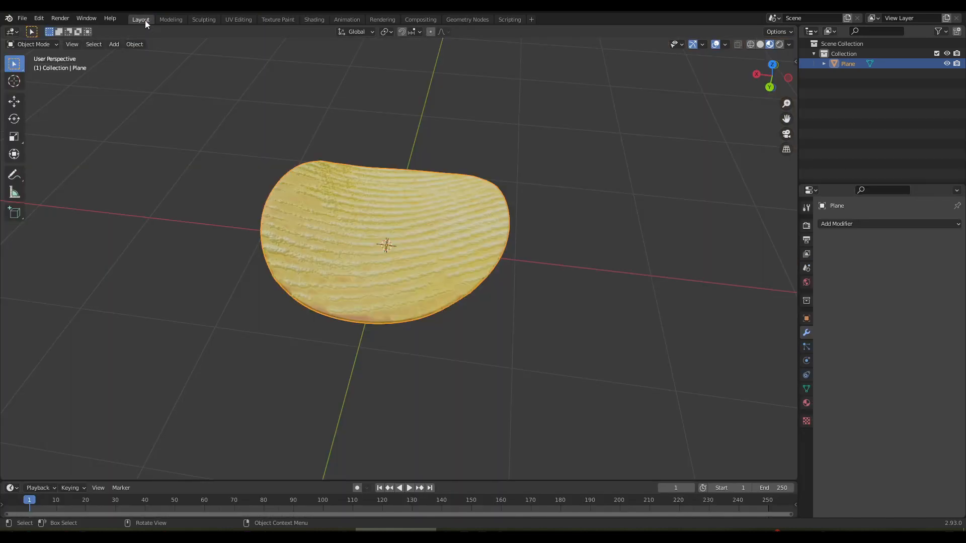
{"action": "middle_click_drag", "start_coordinate": [433, 272], "coordinate": [496, 297]}
{"action": "scroll", "coordinate": [493, 294], "scroll_direction": "down", "scroll_amount": 4}
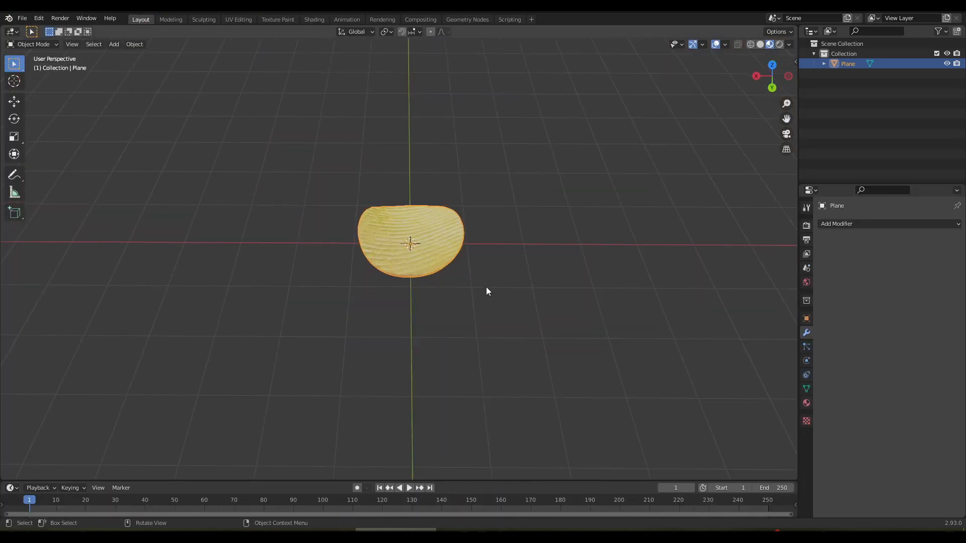
{"action": "left_click", "coordinate": [114, 44]}
{"action": "mouse_move", "coordinate": [155, 57]}
{"action": "left_click", "coordinate": [209, 55]}
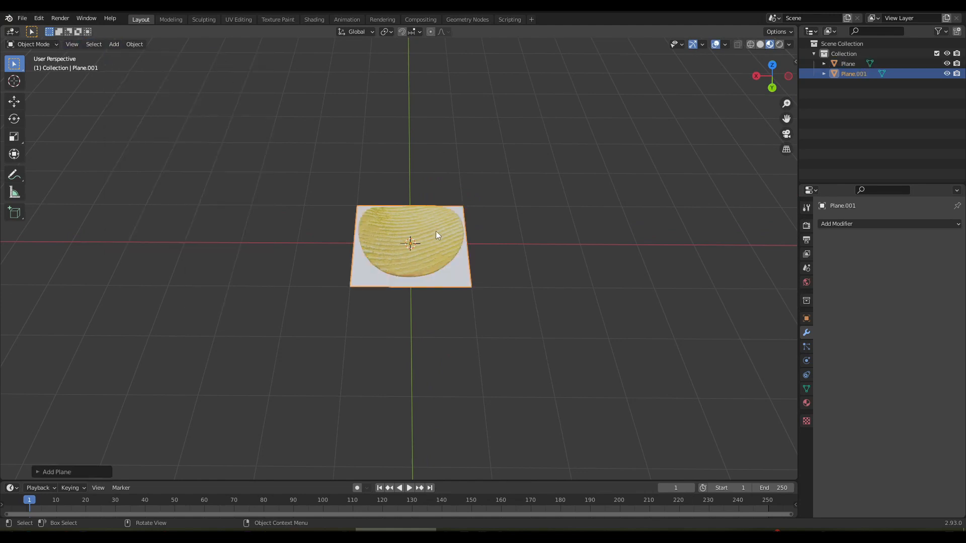
{"action": "key", "text": "s"}
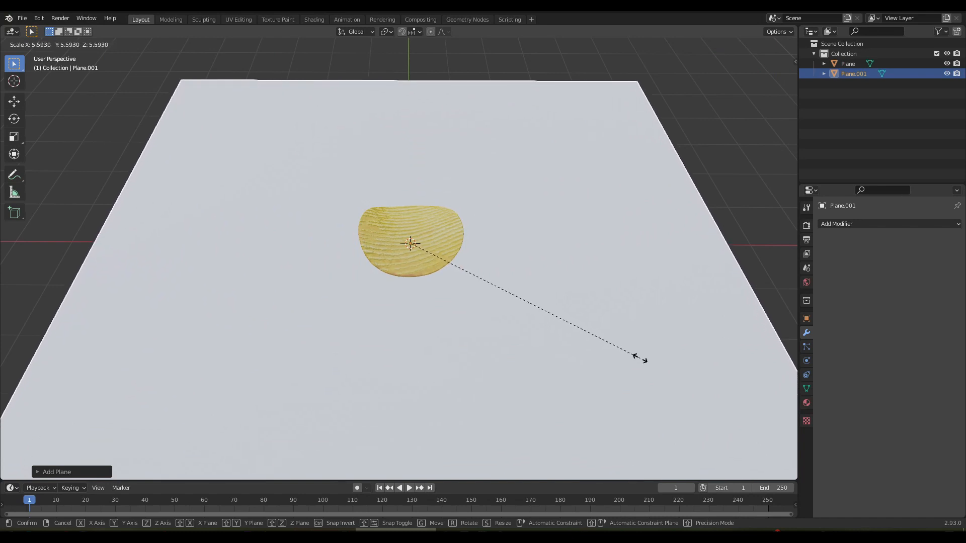
{"action": "left_click", "coordinate": [643, 357]}
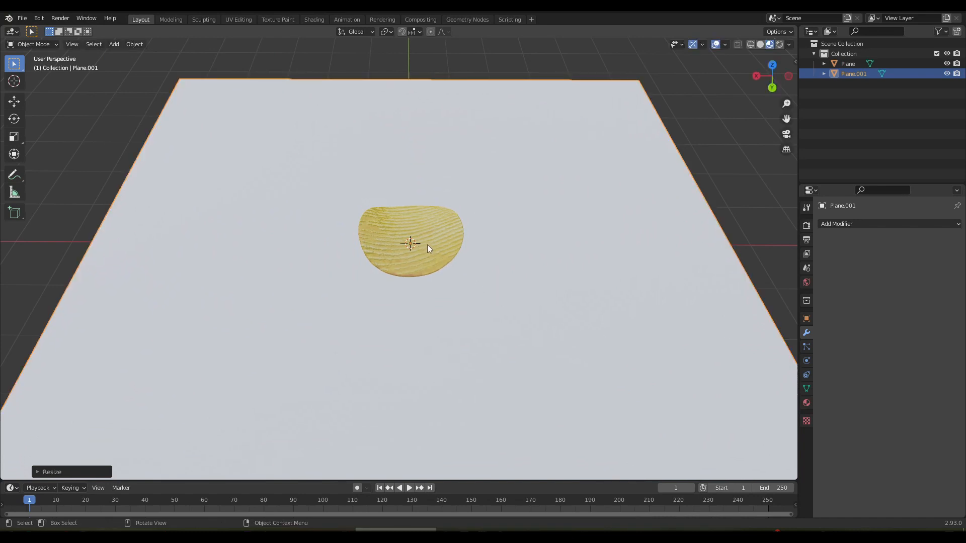
- Enable the Object: Scatter Objects add-on in the preferences and close the preferences window
{"action": "left_click", "coordinate": [39, 18]}
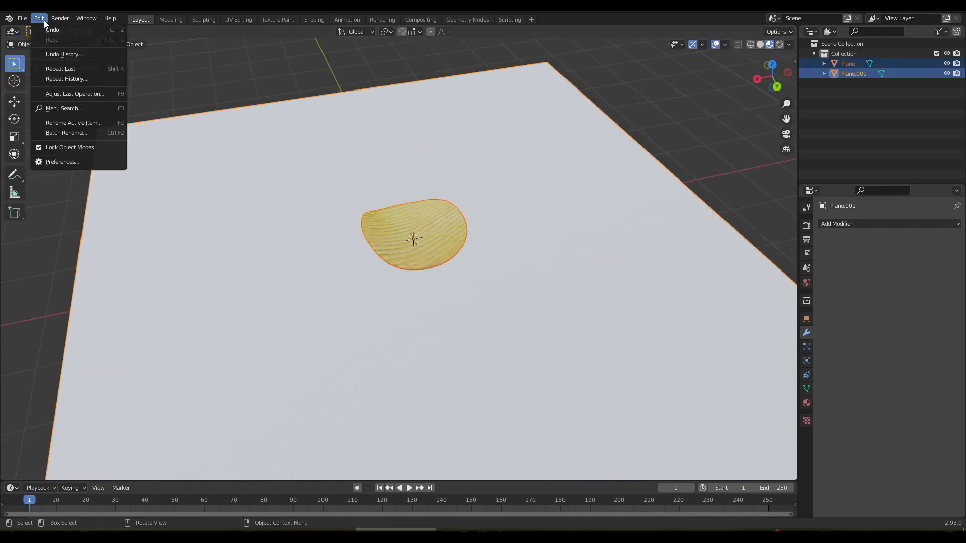
{"action": "left_click", "coordinate": [66, 165]}
{"action": "left_click_drag", "start_coordinate": [162, 30], "coordinate": [367, 110]}
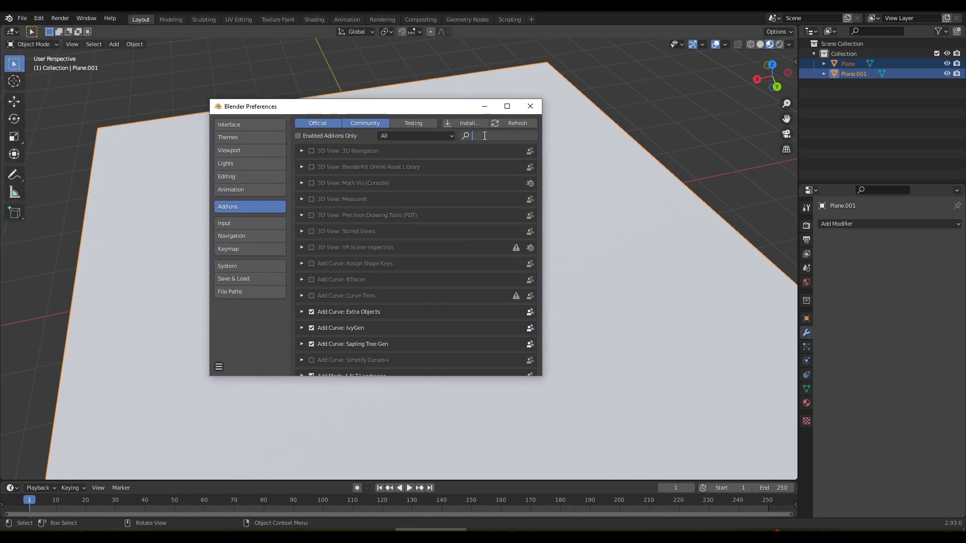
{"action": "type", "text": "sca"}
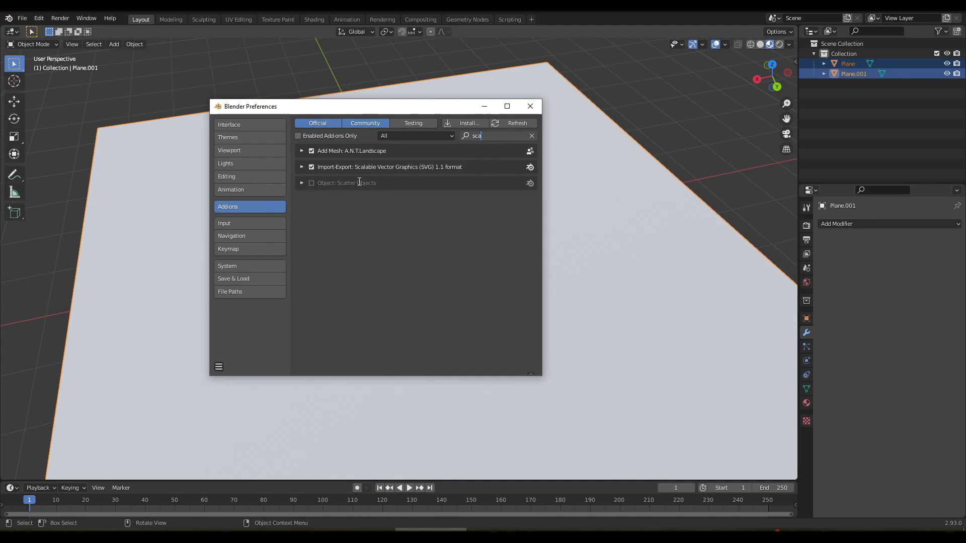
{"action": "left_click", "coordinate": [311, 183]}
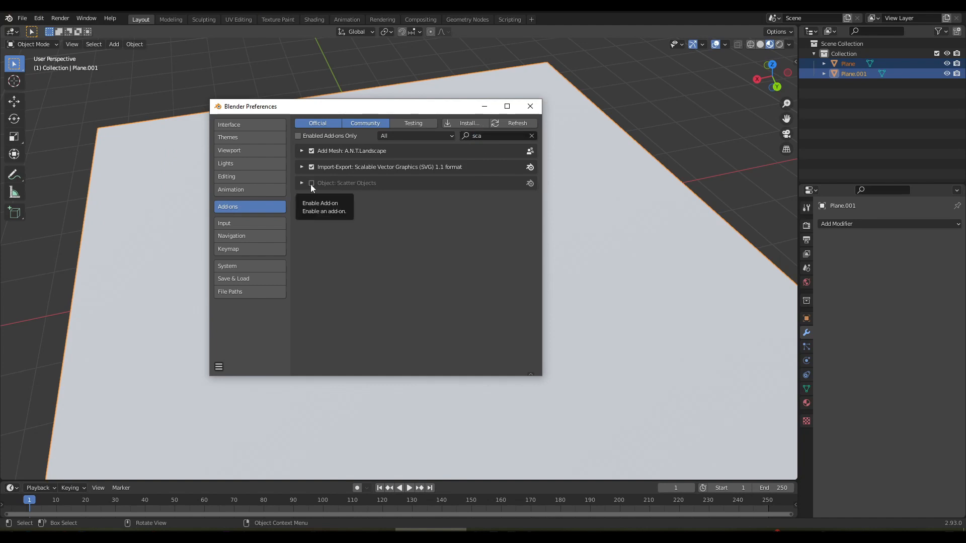
{"action": "left_click", "coordinate": [311, 183]}
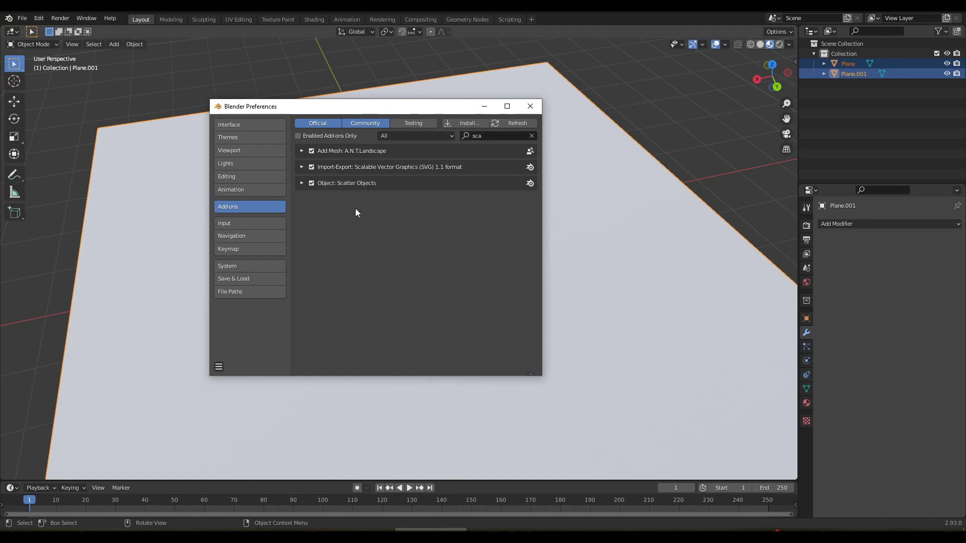
{"action": "left_click", "coordinate": [531, 107]}
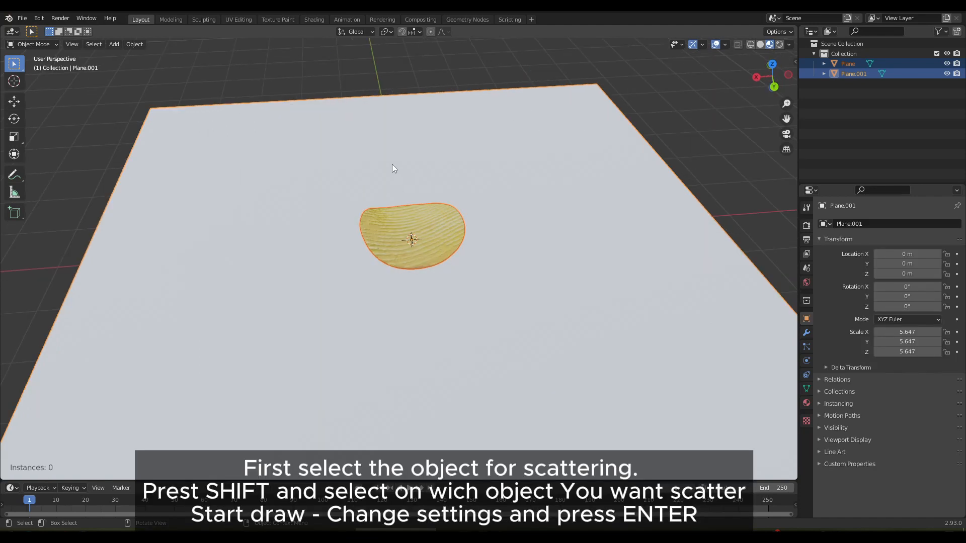
- With the chip and large plane selected, draw looping Object Scatter strokes across the plane and set Density to 7.12
{"action": "mouse_move", "coordinate": [370, 143]}
{"action": "left_mouse_down"}
{"action": "mouse_move", "coordinate": [312, 145]}
{"action": "mouse_move", "coordinate": [232, 321]}
{"action": "mouse_move", "coordinate": [432, 295]}
{"action": "mouse_move", "coordinate": [650, 391]}
{"action": "mouse_move", "coordinate": [324, 444]}
{"action": "mouse_move", "coordinate": [208, 282]}
{"action": "mouse_move", "coordinate": [595, 132]}
{"action": "mouse_move", "coordinate": [374, 143]}
{"action": "mouse_move", "coordinate": [355, 174]}
{"action": "left_mouse_up"}
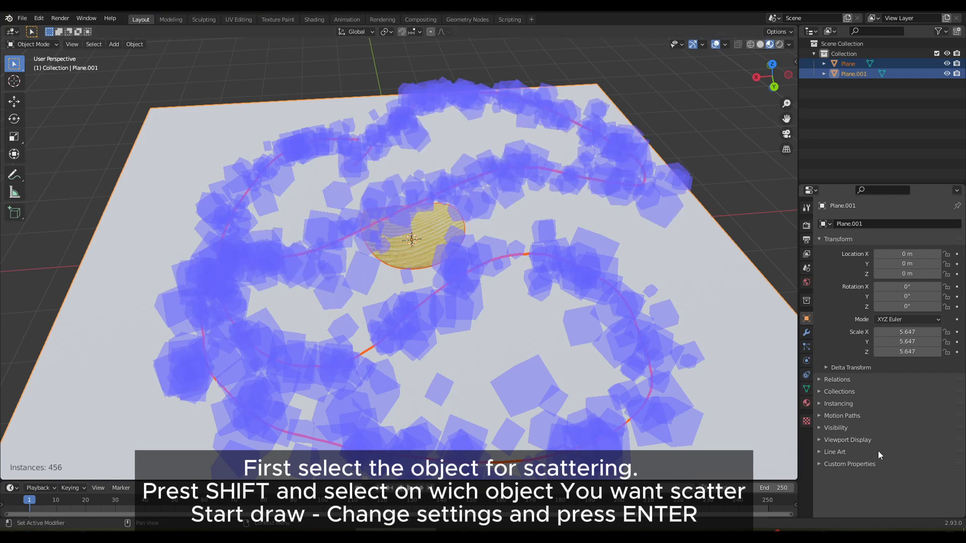
{"action": "left_click", "coordinate": [807, 208]}
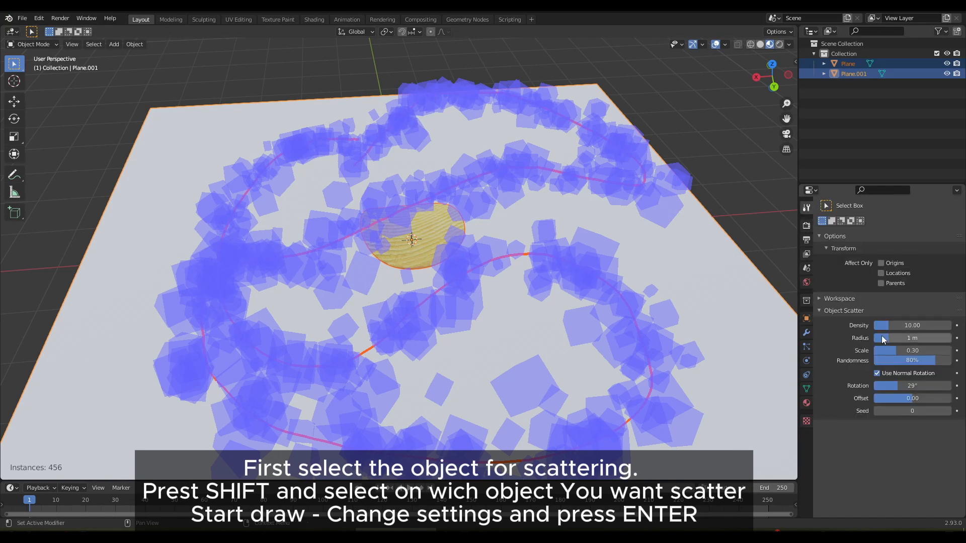
{"action": "mouse_move", "coordinate": [885, 325]}
{"action": "left_mouse_down"}
{"action": "mouse_move", "coordinate": [921, 324]}
{"action": "mouse_move", "coordinate": [884, 324]}
{"action": "left_mouse_up"}
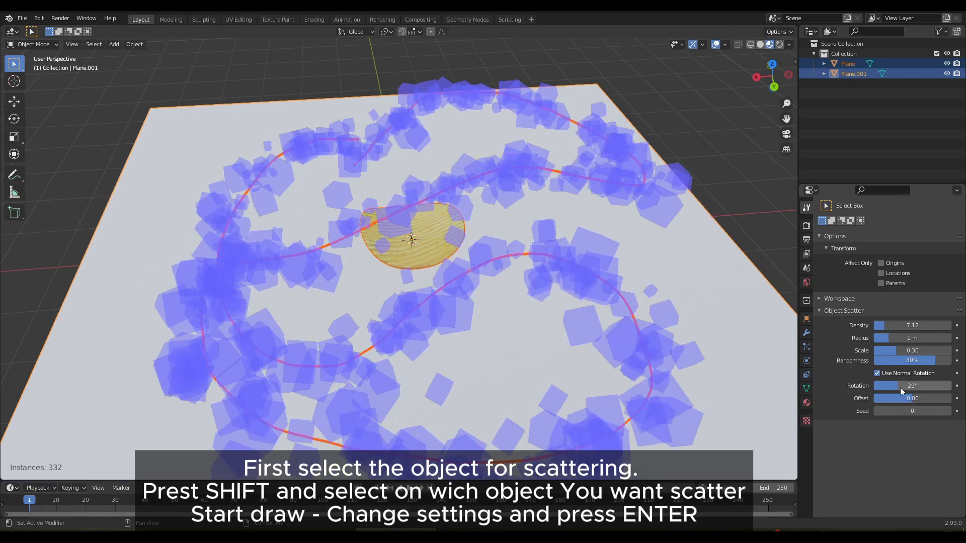
- Set the scatter's Offset to 0.08, Seed to 42, Scale to 0.54, Radius to 2.6 m and Density to 2.95, then apply it
{"action": "mouse_move", "coordinate": [695, 329]}
{"action": "middle_mouse_down"}
{"action": "mouse_move", "coordinate": [670, 294]}
{"action": "mouse_move", "coordinate": [707, 318]}
{"action": "middle_mouse_up"}
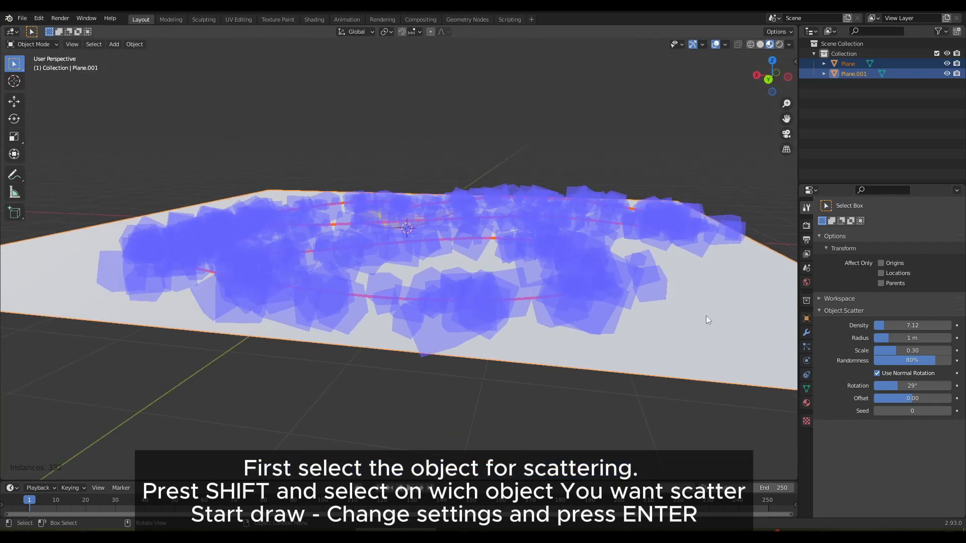
{"action": "left_click_drag", "start_coordinate": [910, 399], "coordinate": [933, 411]}
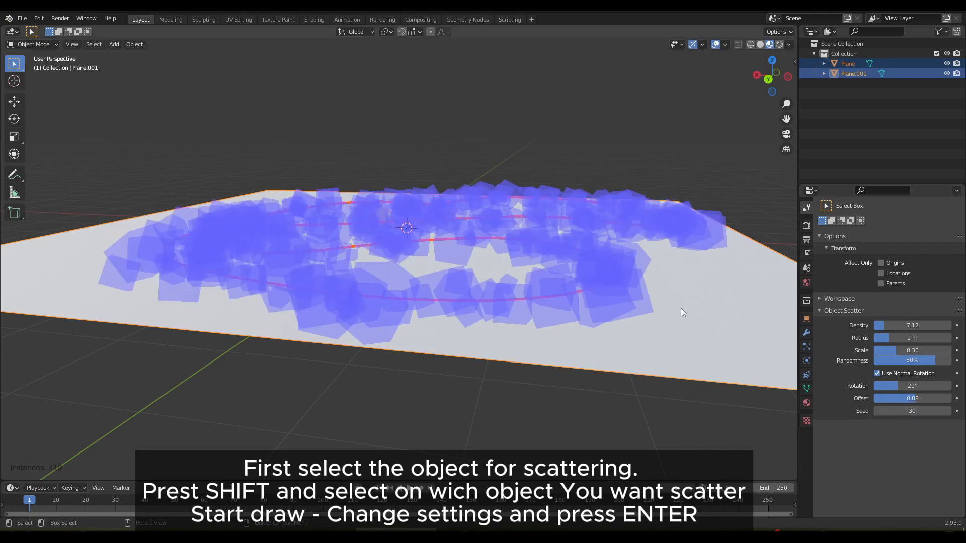
{"action": "middle_click_drag", "start_coordinate": [680, 307], "coordinate": [709, 353]}
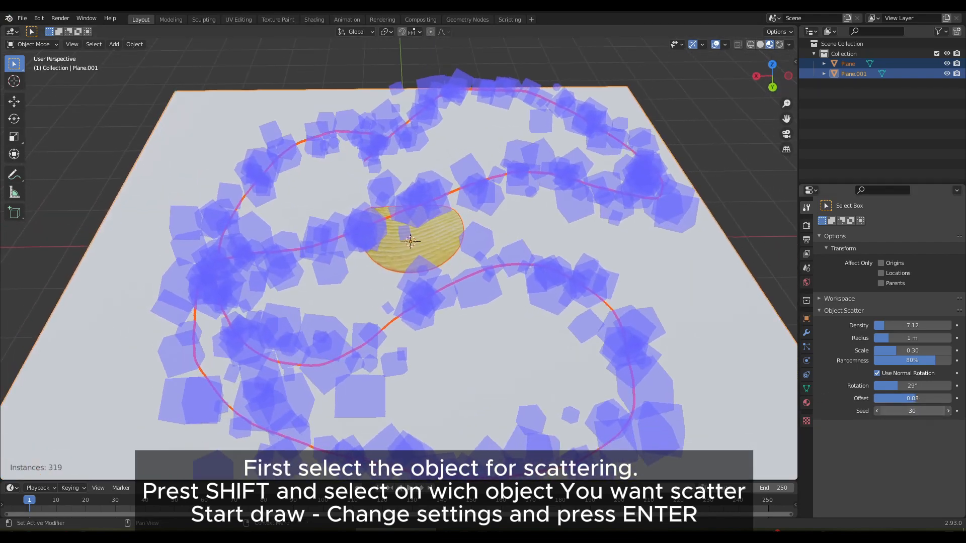
{"action": "left_click_drag", "start_coordinate": [911, 411], "coordinate": [922, 411]}
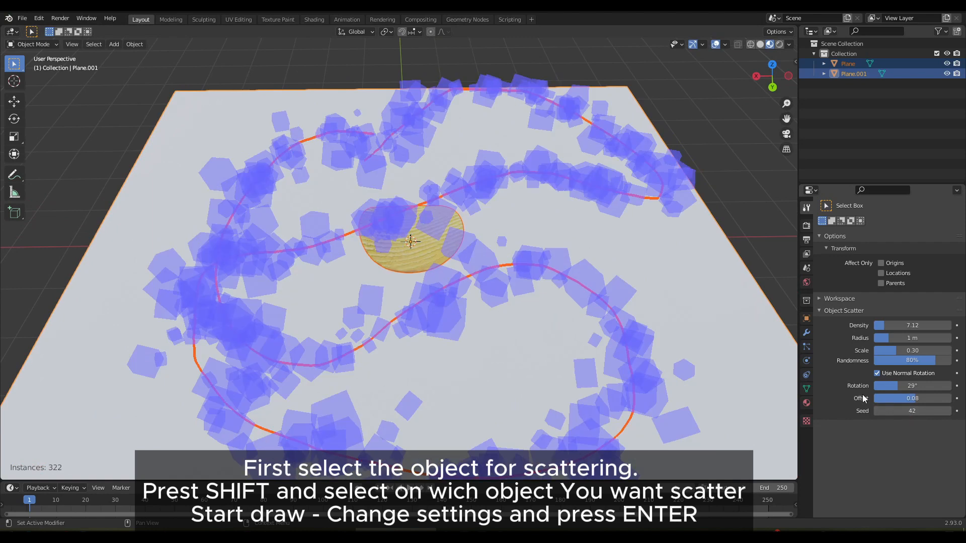
{"action": "left_click_drag", "start_coordinate": [891, 350], "coordinate": [913, 337]}
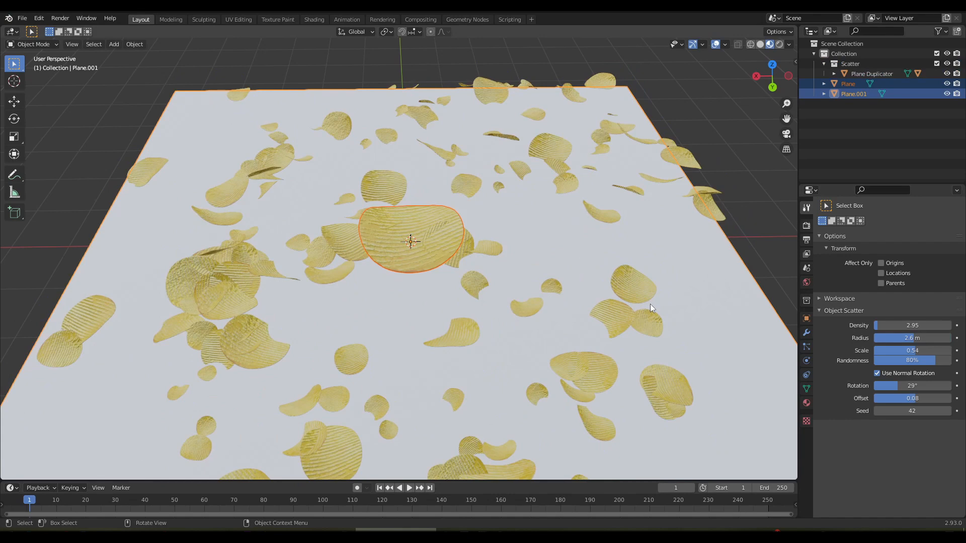
- Hide the large plane and look over the scattered chips from several angles
{"action": "left_click", "coordinate": [650, 304]}
{"action": "key", "text": "h"}
{"action": "middle_click_drag", "start_coordinate": [456, 219], "coordinate": [478, 211]}
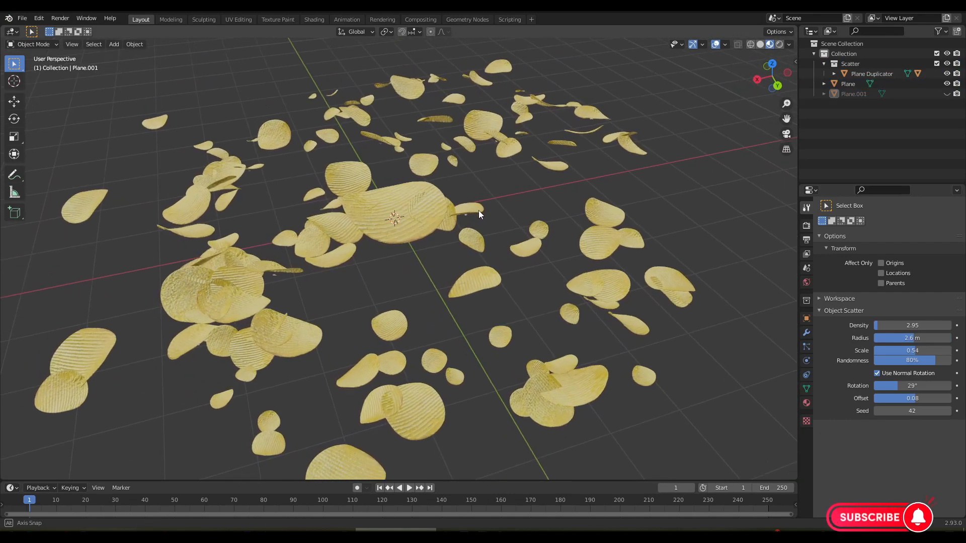
{"action": "middle_click_drag", "start_coordinate": [524, 297], "coordinate": [170, 295]}
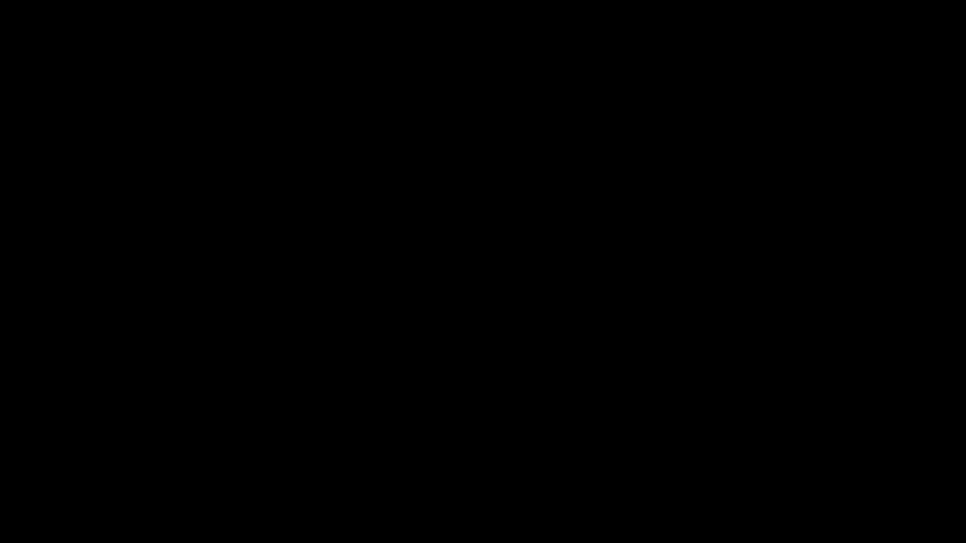